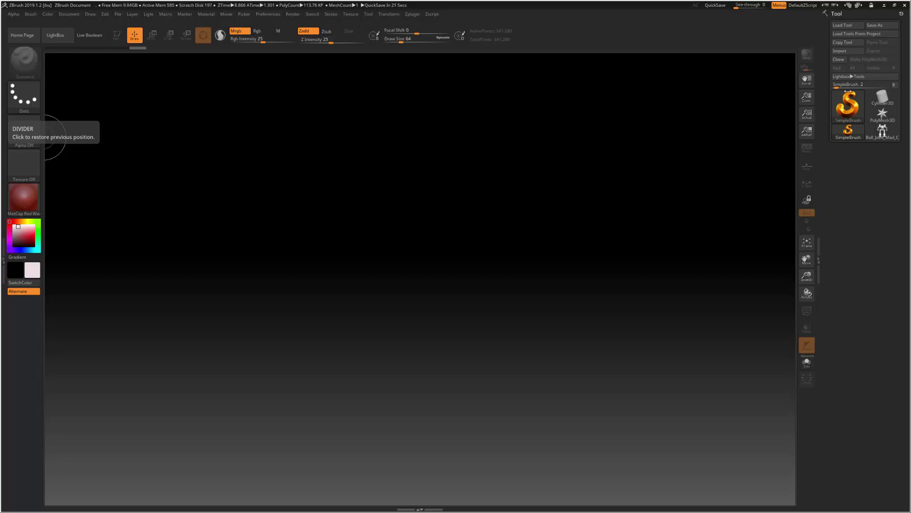
Pick the Cube3D primitive from the Tool palette and draw it on the canvas.
{"action": "left_click", "coordinate": [847, 107]}
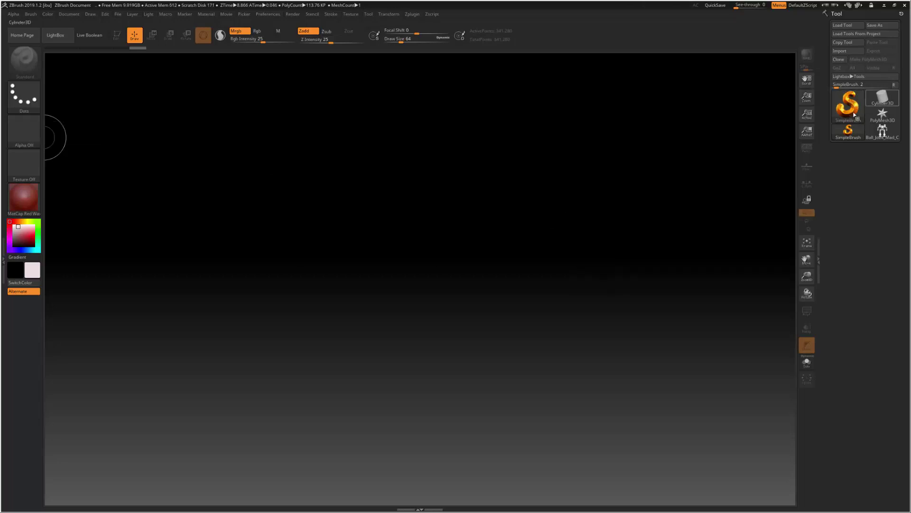
{"action": "left_click", "coordinate": [849, 105]}
{"action": "mouse_move", "coordinate": [636, 137]}
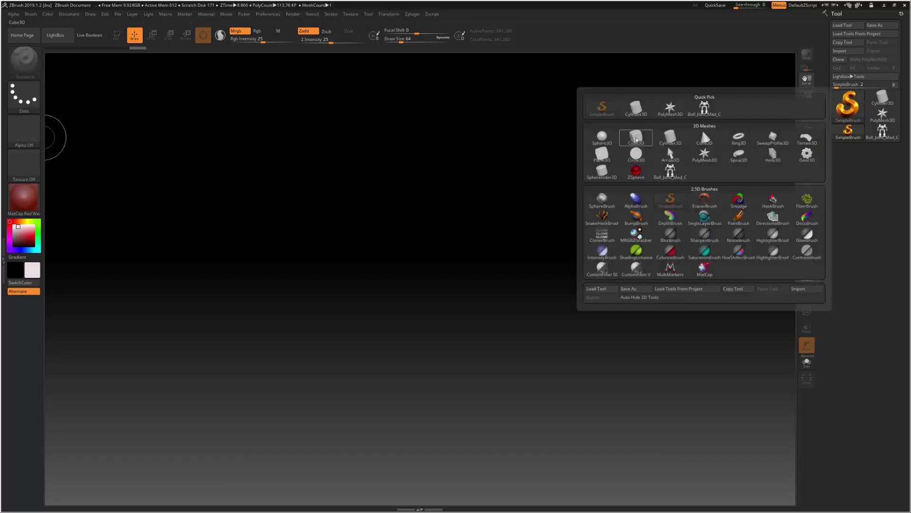
{"action": "left_click", "coordinate": [636, 139]}
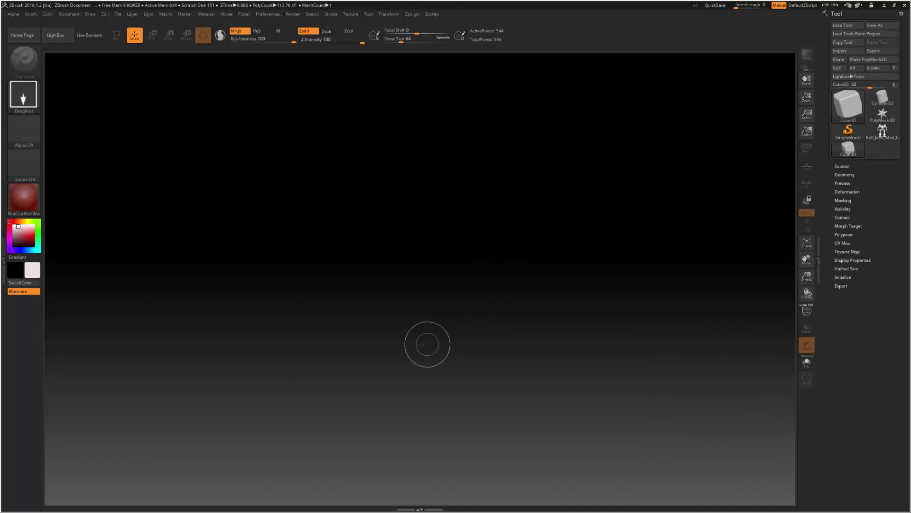
{"action": "left_click_drag", "start_coordinate": [418, 348], "coordinate": [417, 166]}
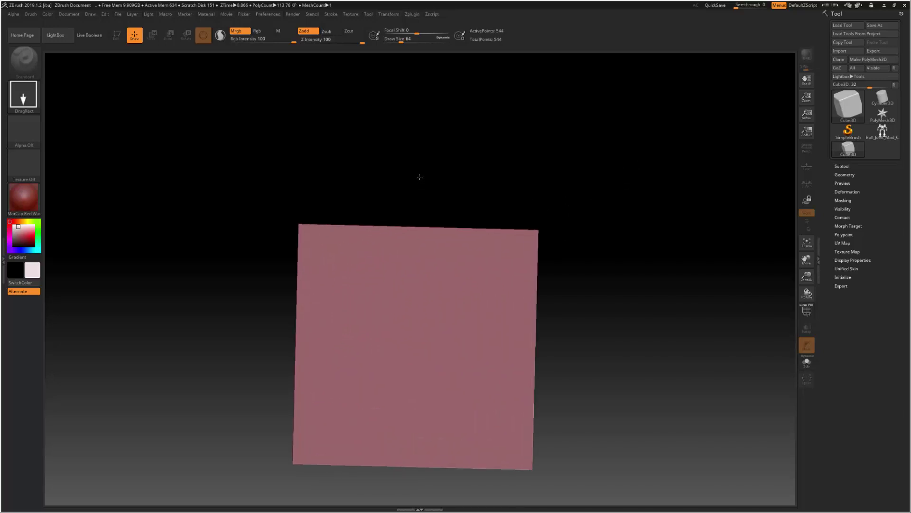
Put the cube in Edit mode, enable Persp, and orbit until one face fills the view.
{"action": "key", "text": "t"}
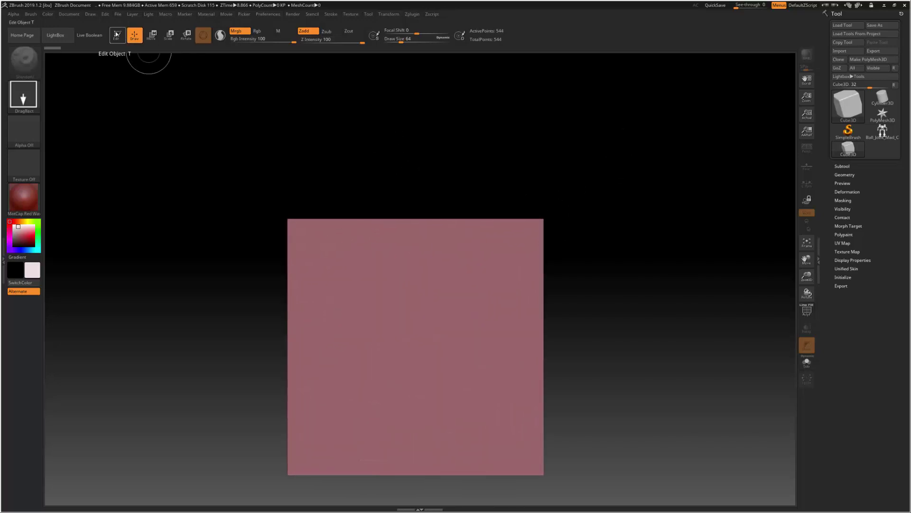
{"action": "left_click", "coordinate": [117, 34]}
{"action": "mouse_move", "coordinate": [594, 253]}
{"action": "left_mouse_down"}
{"action": "mouse_move", "coordinate": [594, 269]}
{"action": "mouse_move", "coordinate": [588, 259]}
{"action": "left_mouse_up"}
{"action": "left_click", "coordinate": [807, 148]}
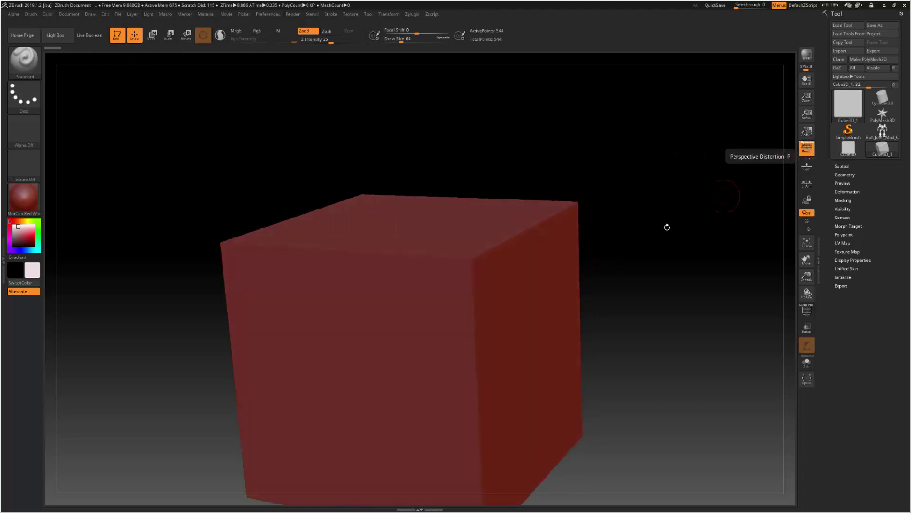
{"action": "mouse_move", "coordinate": [610, 246]}
{"action": "left_mouse_down"}
{"action": "mouse_move", "coordinate": [749, 264]}
{"action": "mouse_move", "coordinate": [717, 265]}
{"action": "left_mouse_up"}
{"action": "mouse_move", "coordinate": [807, 243]}
{"action": "left_mouse_down"}
{"action": "mouse_move", "coordinate": [763, 254]}
{"action": "mouse_move", "coordinate": [651, 244]}
{"action": "mouse_move", "coordinate": [649, 218]}
{"action": "mouse_move", "coordinate": [668, 264]}
{"action": "left_mouse_up"}
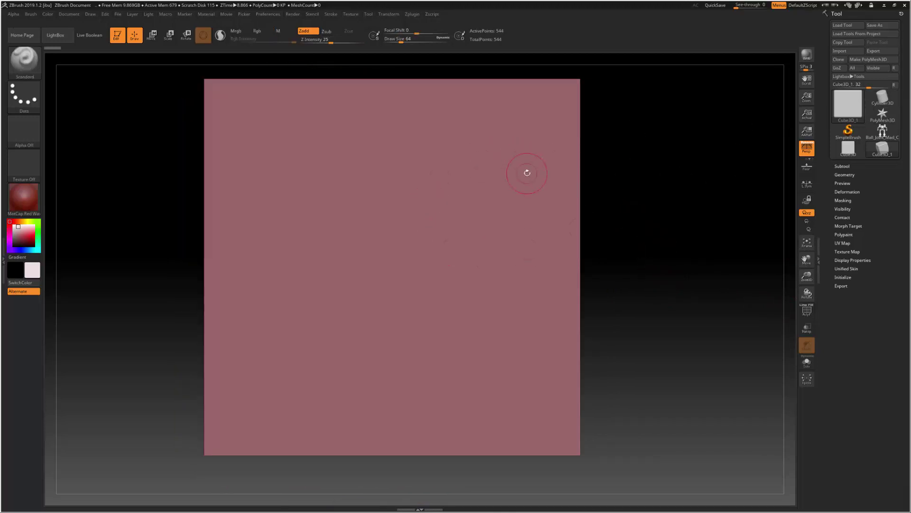
Make the cube a PolyMesh3D and rebuild it as a QCube with X, Y, Z Res 4.
{"action": "left_click", "coordinate": [869, 60]}
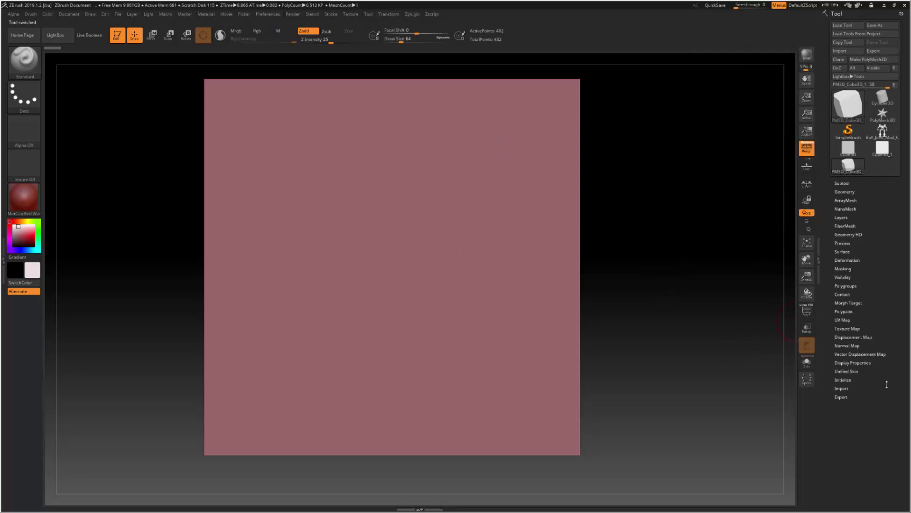
{"action": "left_click", "coordinate": [840, 379]}
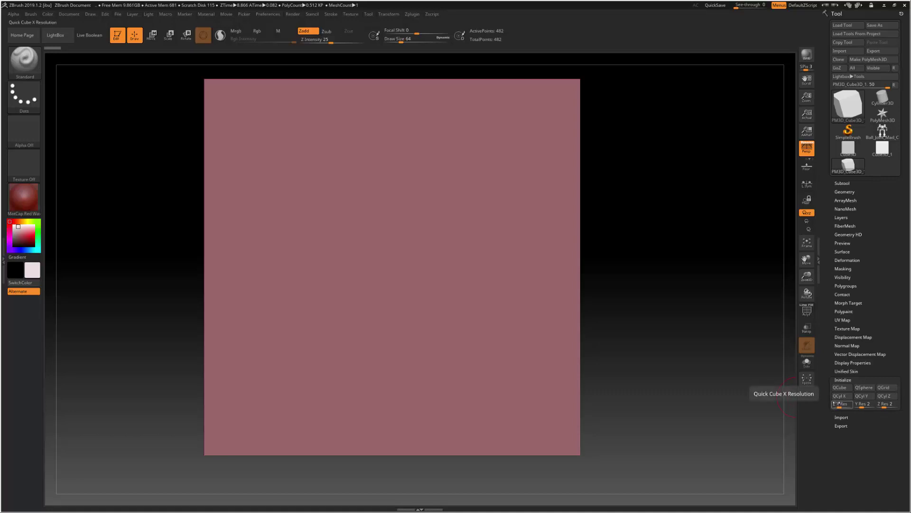
{"action": "left_click", "coordinate": [837, 404]}
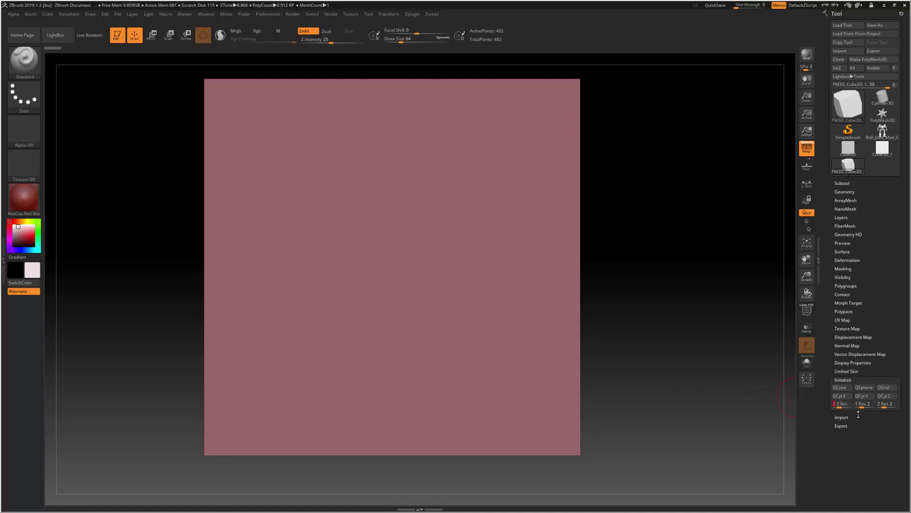
{"action": "key", "text": "Tab"}
{"action": "type", "text": "4"}
{"action": "key", "text": "Tab"}
{"action": "left_click", "coordinate": [841, 390]}
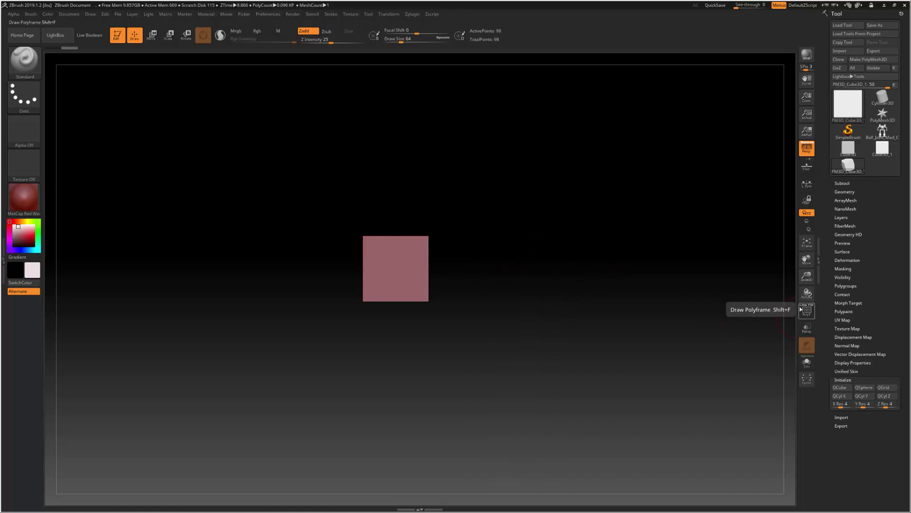
Turn on the PolyF wireframe and orbit the 4×4×4 cube to inspect its faces.
{"action": "left_click", "coordinate": [807, 311]}
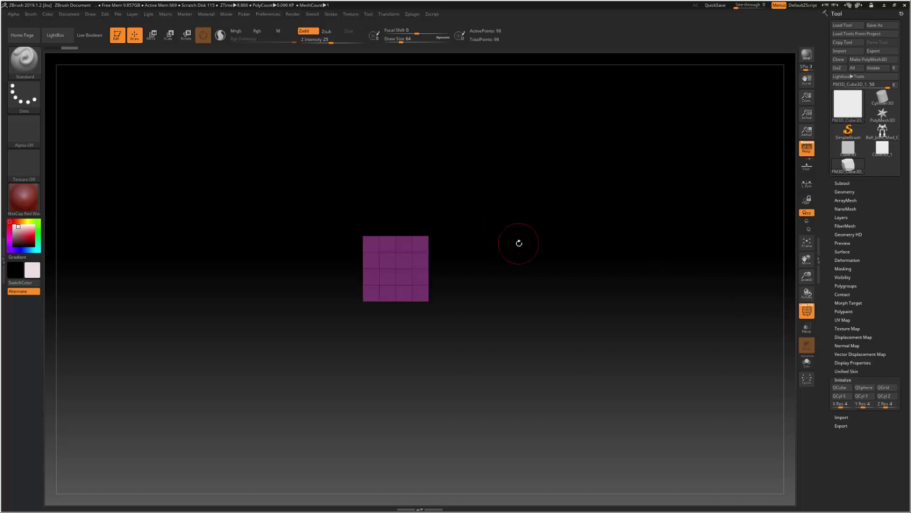
{"action": "mouse_move", "coordinate": [519, 243]}
{"action": "left_mouse_down"}
{"action": "mouse_move", "coordinate": [498, 256]}
{"action": "mouse_move", "coordinate": [540, 257]}
{"action": "mouse_move", "coordinate": [492, 259]}
{"action": "left_mouse_up"}
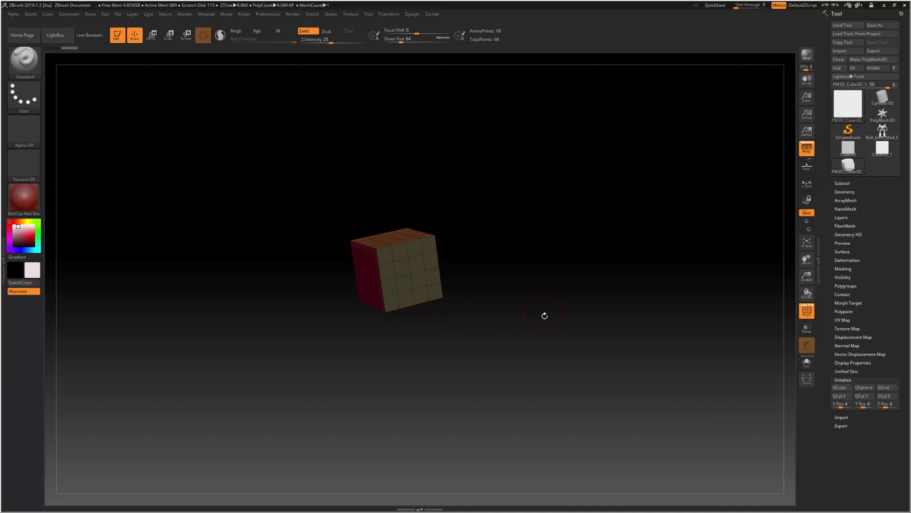
{"action": "left_click_drag", "start_coordinate": [544, 315], "coordinate": [558, 320]}
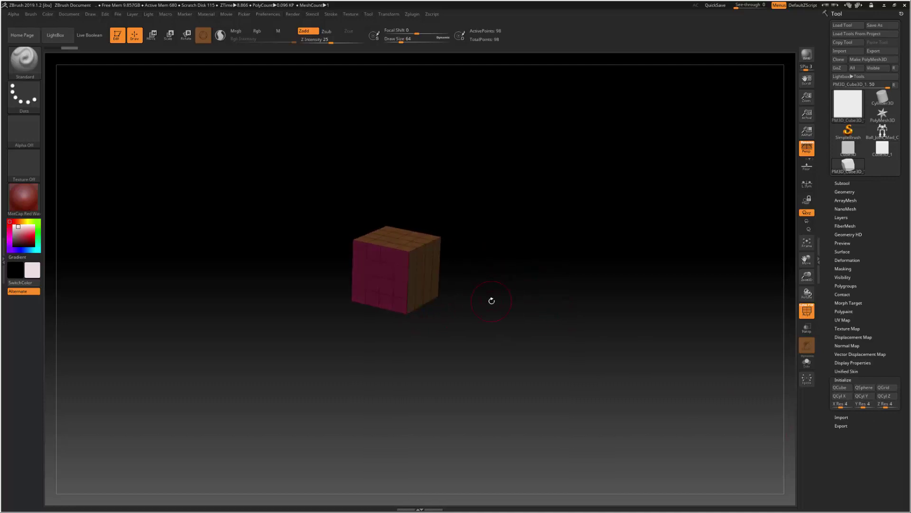
{"action": "left_click_drag", "start_coordinate": [491, 301], "coordinate": [485, 300]}
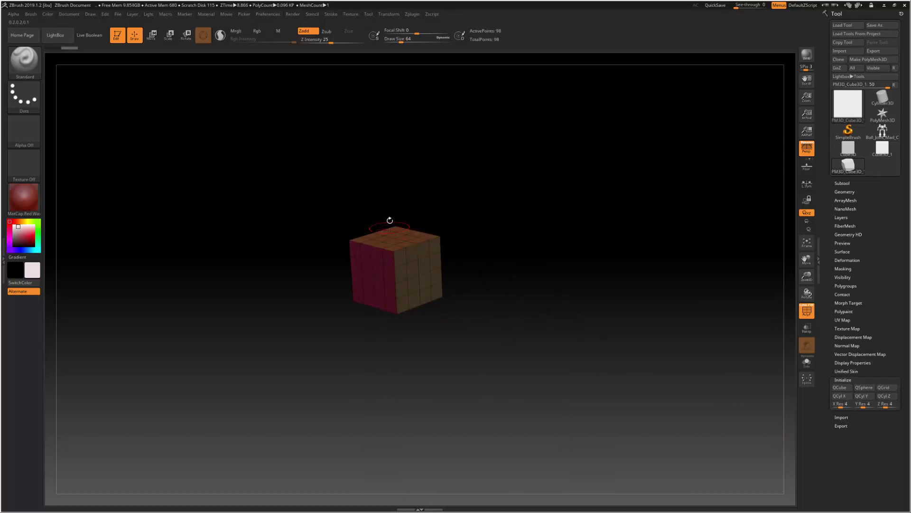
{"action": "left_click_drag", "start_coordinate": [505, 290], "coordinate": [507, 287]}
{"action": "mouse_move", "coordinate": [489, 234]}
{"action": "left_mouse_down", "text": "shift"}
{"action": "mouse_move", "coordinate": [496, 255]}
{"action": "mouse_move", "coordinate": [489, 262]}
{"action": "left_mouse_up", "text": "shift"}
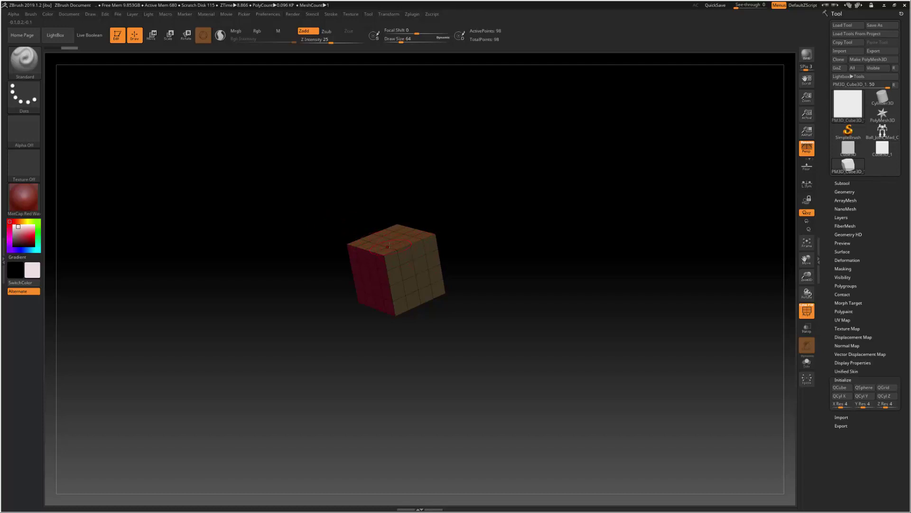
Select the ZModeler brush and bring up its Polygon Actions menu.
{"action": "left_click", "coordinate": [29, 68]}
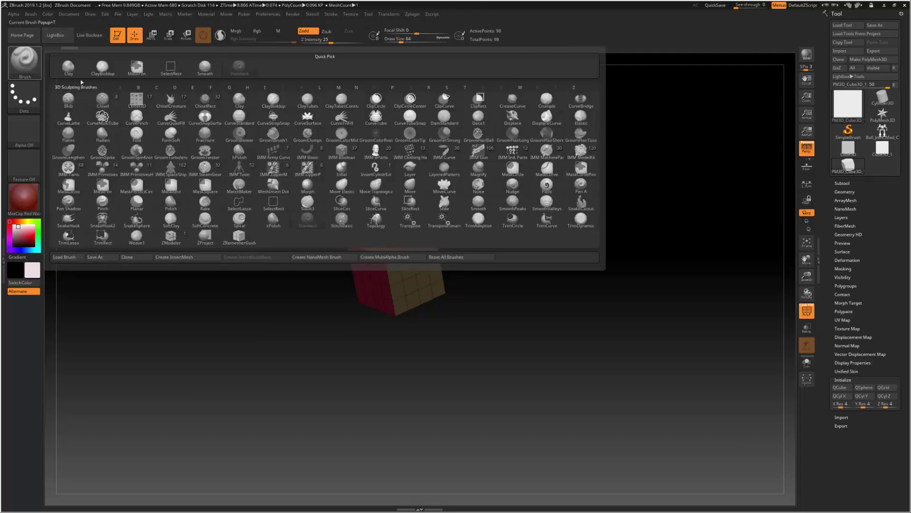
{"action": "left_click", "coordinate": [171, 237]}
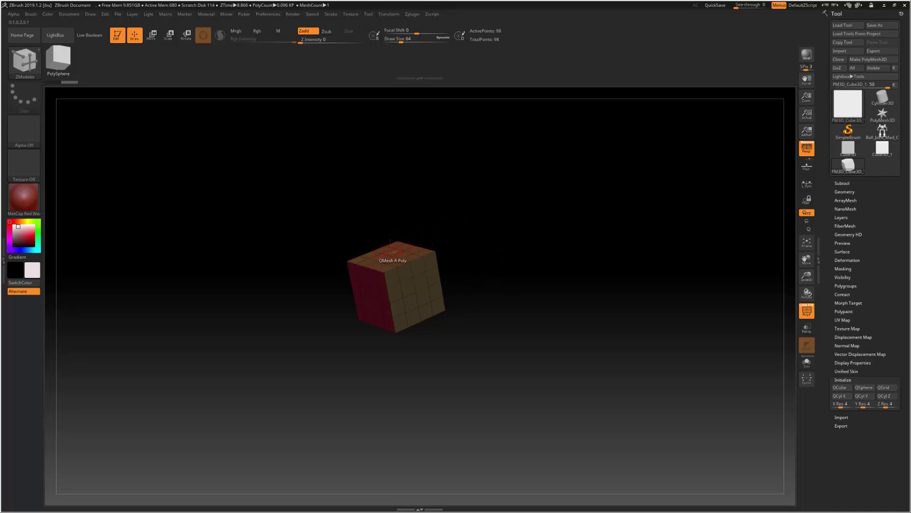
{"action": "key", "text": "space"}
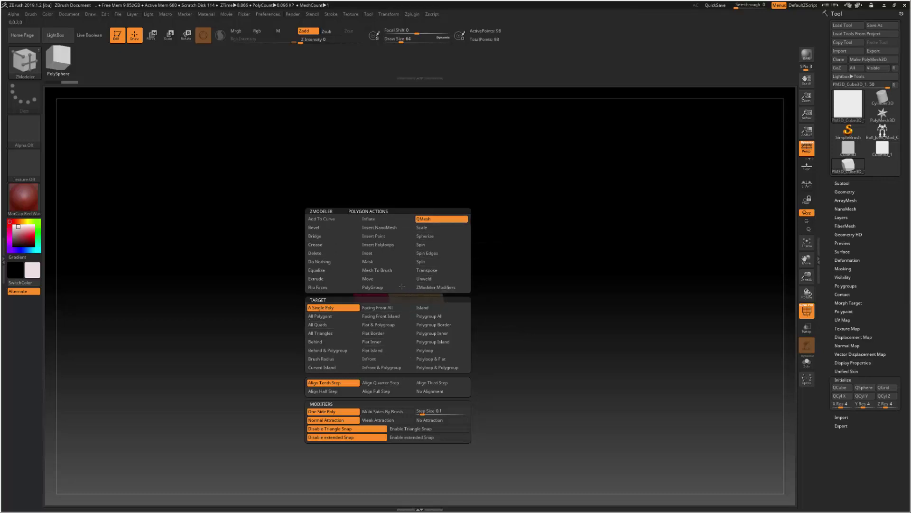
Extrude the cube's face polygons sideways into a long QMesh block, with the wireframe shown.
{"action": "left_click_drag", "start_coordinate": [386, 254], "coordinate": [370, 165]}
{"action": "mouse_move", "coordinate": [499, 259]}
{"action": "left_mouse_down"}
{"action": "mouse_move", "coordinate": [484, 266]}
{"action": "mouse_move", "coordinate": [498, 266]}
{"action": "mouse_move", "coordinate": [512, 287]}
{"action": "mouse_move", "coordinate": [492, 285]}
{"action": "left_mouse_up"}
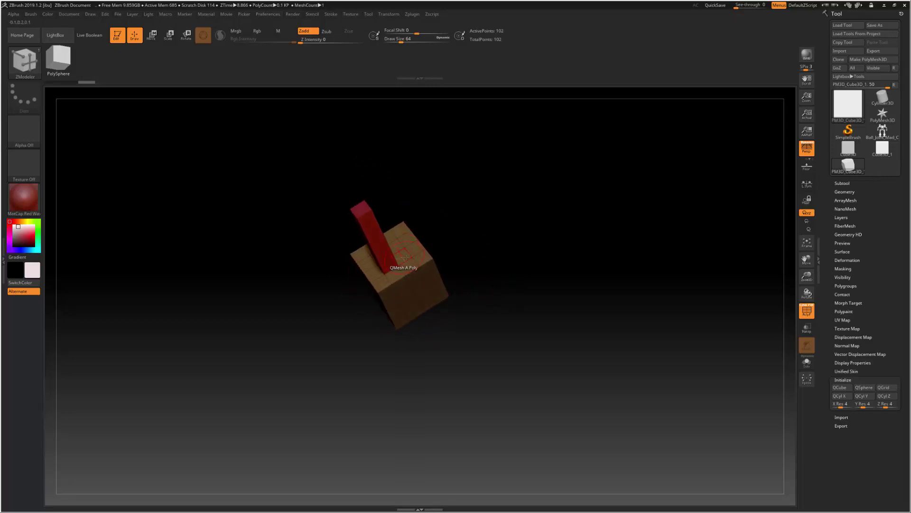
{"action": "left_click", "coordinate": [404, 258]}
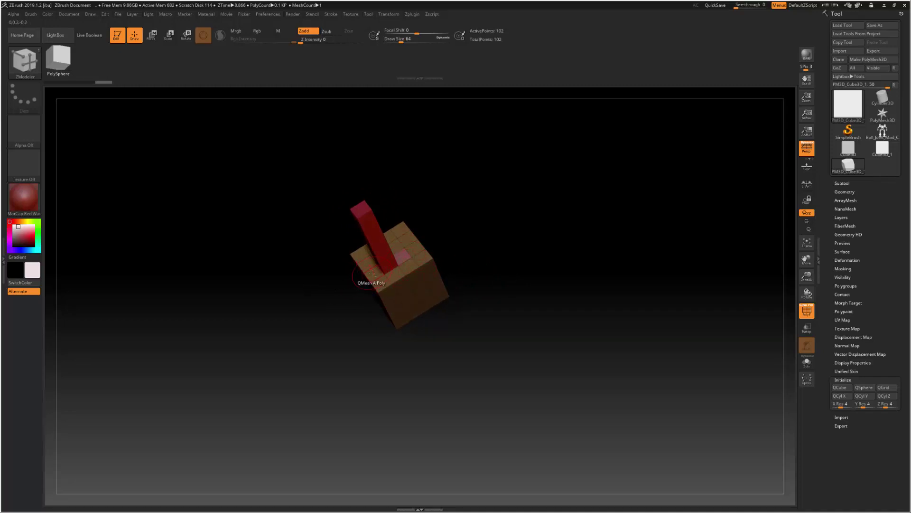
{"action": "mouse_move", "coordinate": [413, 275]}
{"action": "left_mouse_down"}
{"action": "mouse_move", "coordinate": [372, 267]}
{"action": "mouse_move", "coordinate": [348, 219]}
{"action": "left_mouse_up"}
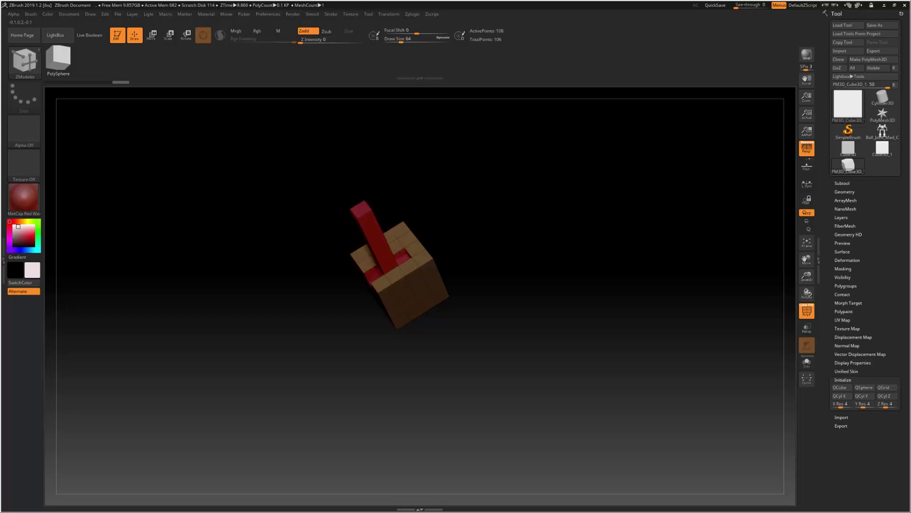
{"action": "mouse_move", "coordinate": [348, 219]}
{"action": "left_mouse_down"}
{"action": "mouse_move", "coordinate": [374, 226]}
{"action": "mouse_move", "coordinate": [364, 189]}
{"action": "mouse_move", "coordinate": [377, 229]}
{"action": "mouse_move", "coordinate": [378, 212]}
{"action": "mouse_move", "coordinate": [387, 228]}
{"action": "left_mouse_up"}
{"action": "mouse_move", "coordinate": [530, 261]}
{"action": "left_mouse_down"}
{"action": "mouse_move", "coordinate": [530, 240]}
{"action": "mouse_move", "coordinate": [560, 235]}
{"action": "mouse_move", "coordinate": [576, 260]}
{"action": "mouse_move", "coordinate": [543, 263]}
{"action": "mouse_move", "coordinate": [514, 248]}
{"action": "mouse_move", "coordinate": [517, 270]}
{"action": "left_mouse_up"}
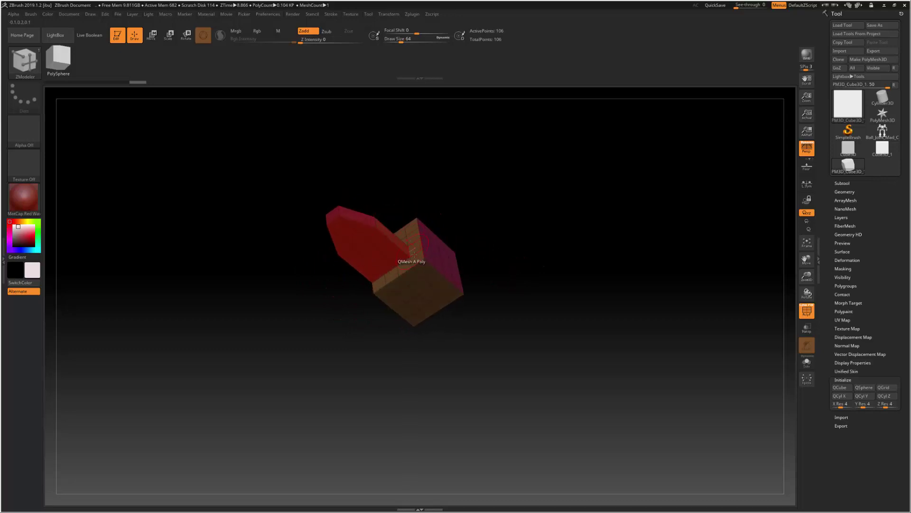
{"action": "key", "text": "shift+f"}
{"action": "mouse_move", "coordinate": [506, 266]}
{"action": "left_mouse_down"}
{"action": "mouse_move", "coordinate": [505, 287]}
{"action": "mouse_move", "coordinate": [545, 329]}
{"action": "mouse_move", "coordinate": [539, 315]}
{"action": "mouse_move", "coordinate": [488, 311]}
{"action": "mouse_move", "coordinate": [499, 325]}
{"action": "left_mouse_up"}
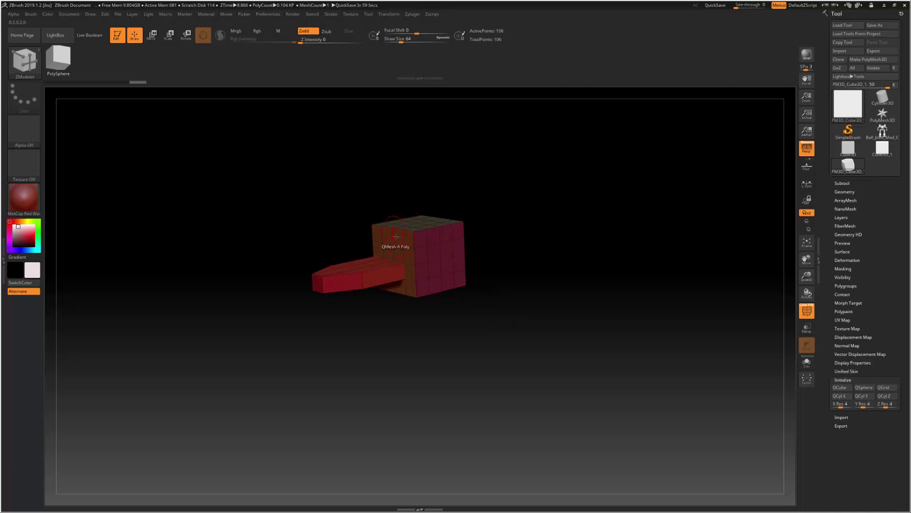
Extrude the front row of polygons into the end block, undoing one stray extrusion.
{"action": "left_click_drag", "start_coordinate": [395, 235], "coordinate": [401, 236]}
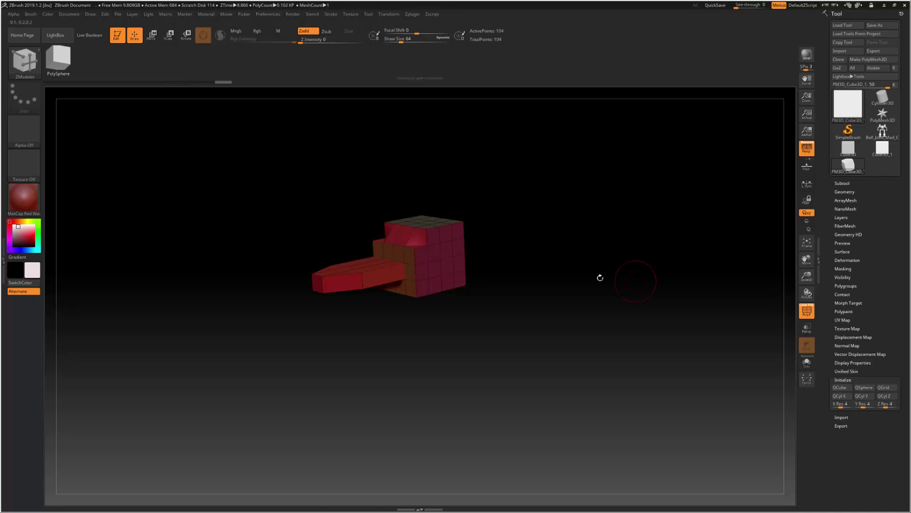
{"action": "mouse_move", "coordinate": [572, 270]}
{"action": "left_mouse_down"}
{"action": "mouse_move", "coordinate": [589, 286]}
{"action": "mouse_move", "coordinate": [572, 292]}
{"action": "mouse_move", "coordinate": [513, 270]}
{"action": "left_mouse_up"}
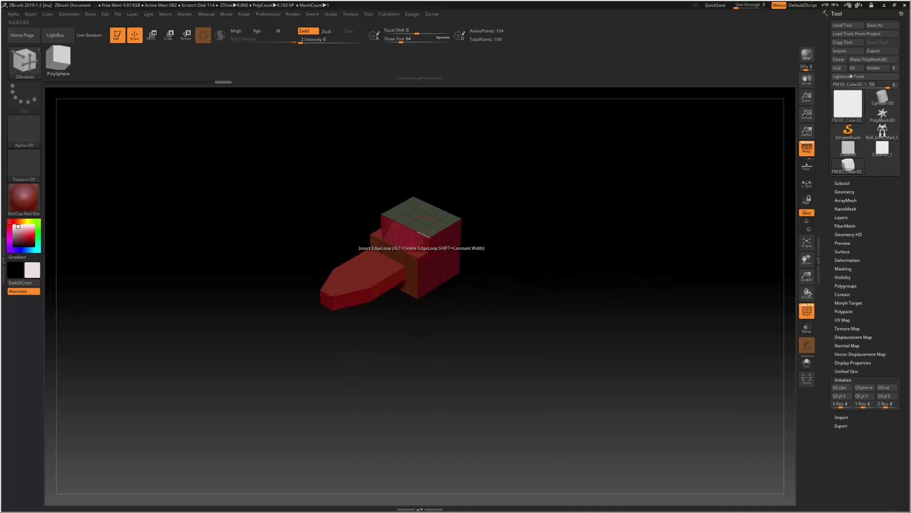
{"action": "left_click_drag", "start_coordinate": [537, 304], "coordinate": [537, 313]}
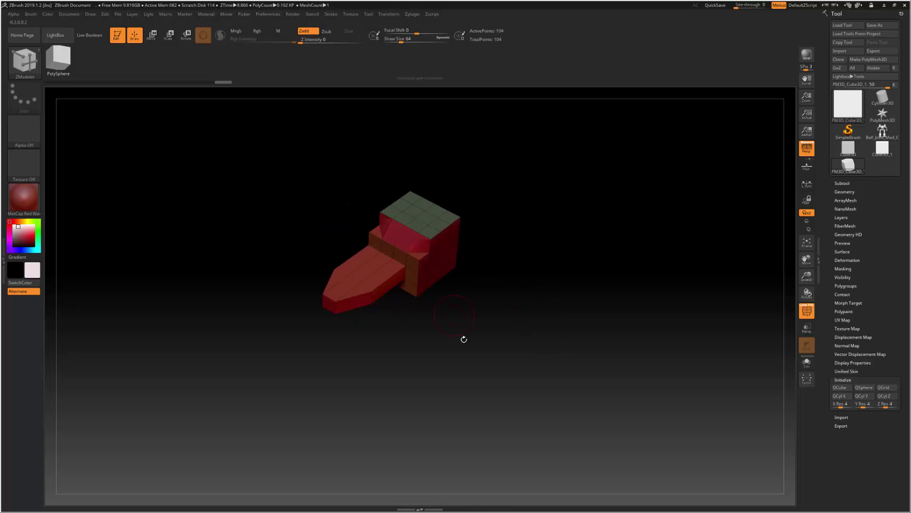
{"action": "mouse_move", "coordinate": [466, 347]}
{"action": "left_mouse_down"}
{"action": "mouse_move", "coordinate": [451, 305]}
{"action": "mouse_move", "coordinate": [461, 306]}
{"action": "mouse_move", "coordinate": [417, 267]}
{"action": "left_mouse_up"}
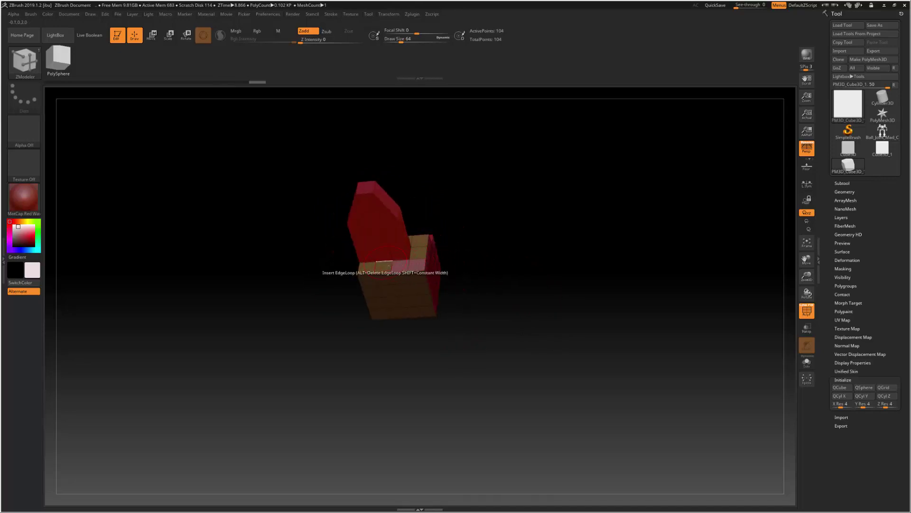
{"action": "left_click", "coordinate": [403, 268]}
{"action": "key", "text": "ctrl+z"}
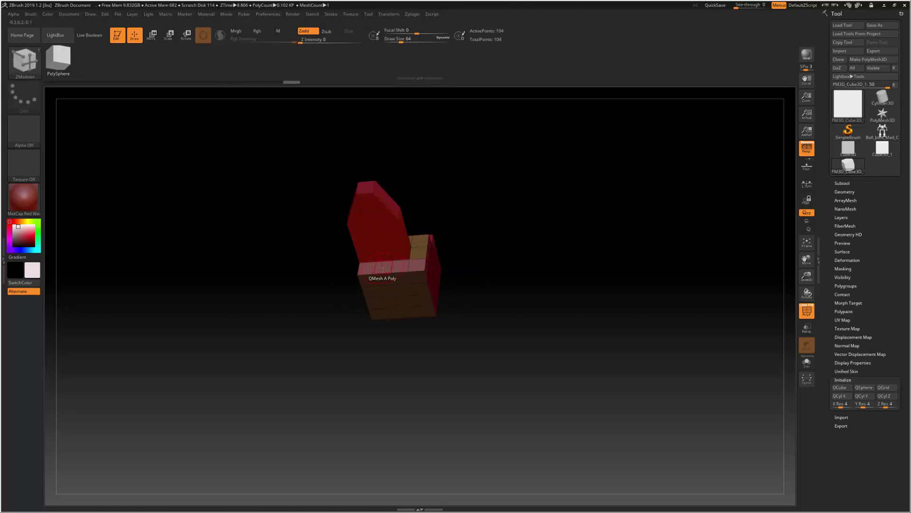
{"action": "left_click_drag", "start_coordinate": [368, 269], "coordinate": [385, 278]}
{"action": "mouse_move", "coordinate": [518, 287]}
{"action": "left_mouse_down"}
{"action": "mouse_move", "coordinate": [487, 337]}
{"action": "mouse_move", "coordinate": [497, 347]}
{"action": "left_mouse_up"}
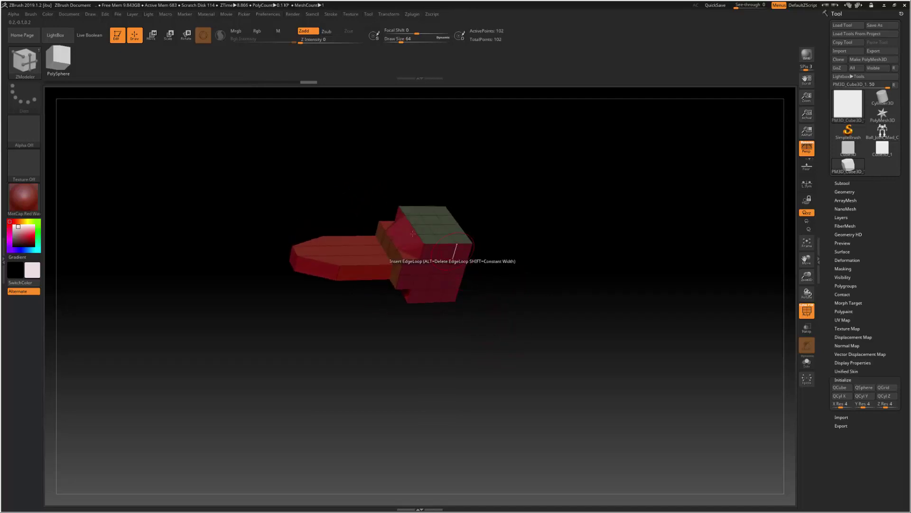
Add a polyloop across the end block with Insert PolyLoops, undoing an extra loop.
{"action": "key", "text": "space"}
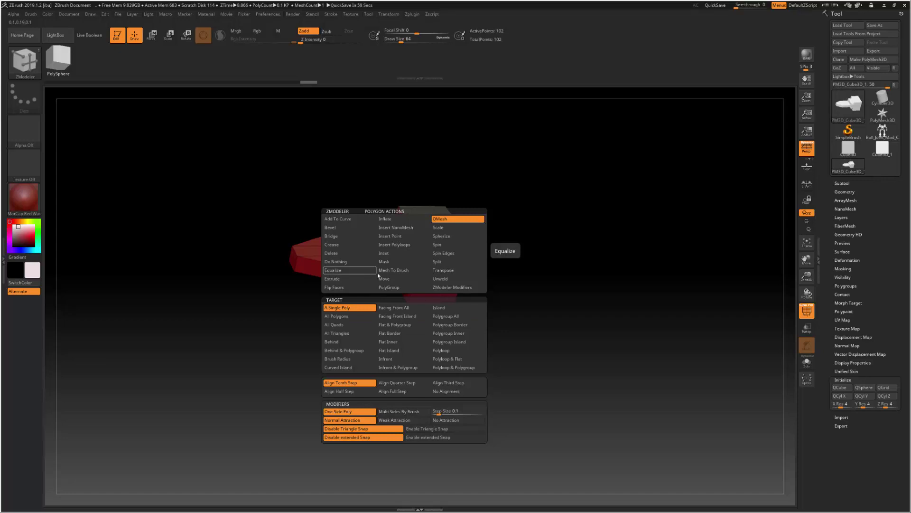
{"action": "left_click", "coordinate": [394, 245]}
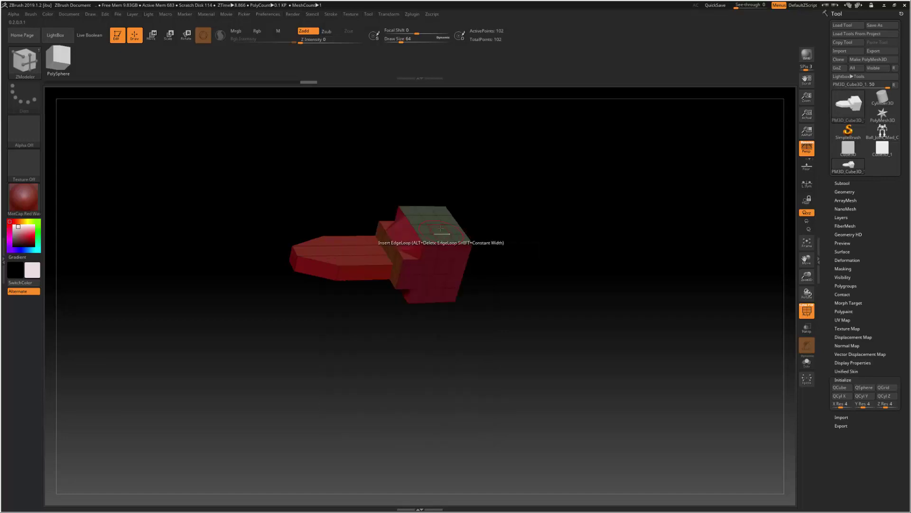
{"action": "left_click", "coordinate": [441, 227]}
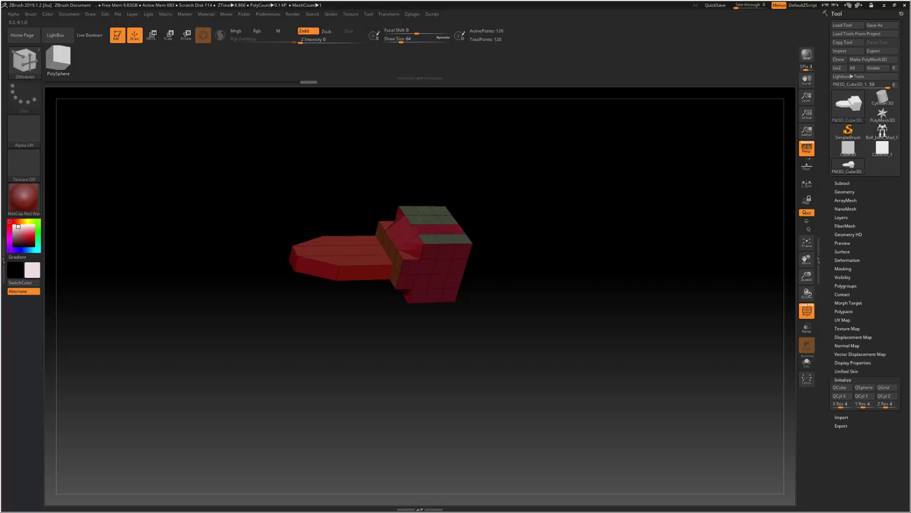
{"action": "left_click", "coordinate": [436, 228]}
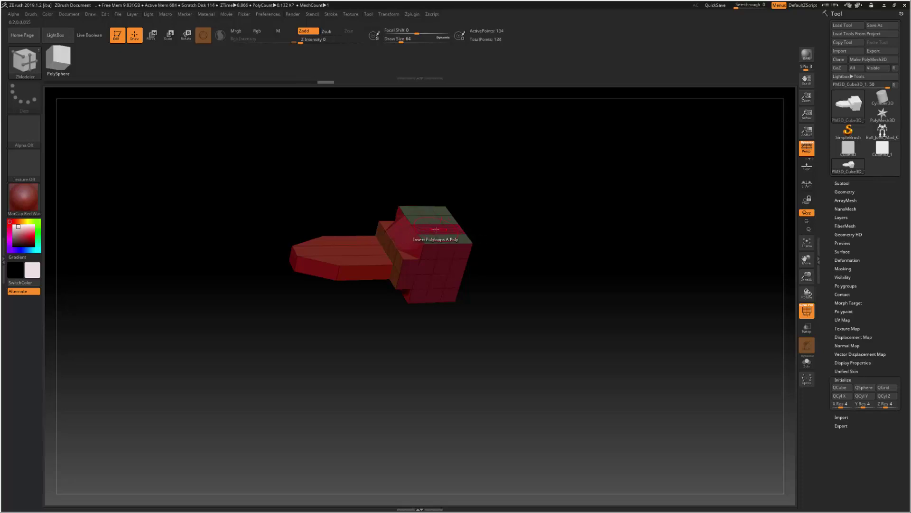
{"action": "key", "text": "ctrl+z"}
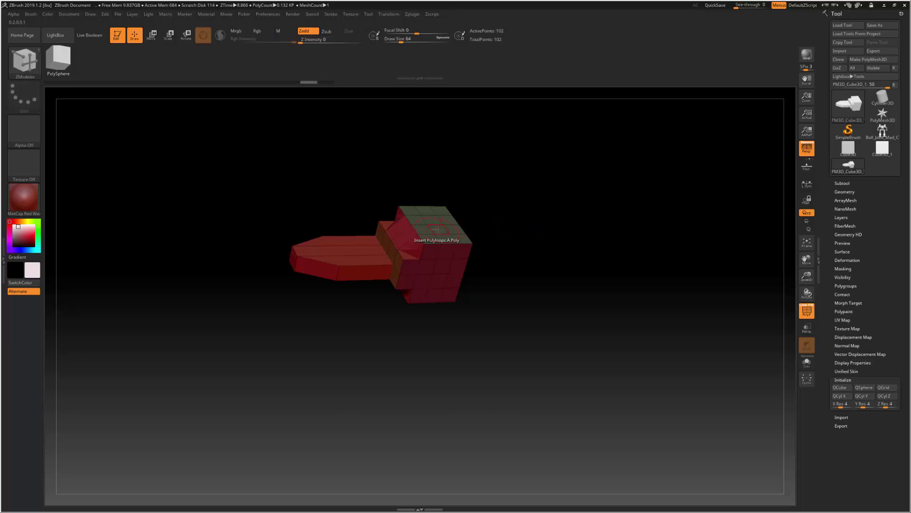
{"action": "key", "text": "space"}
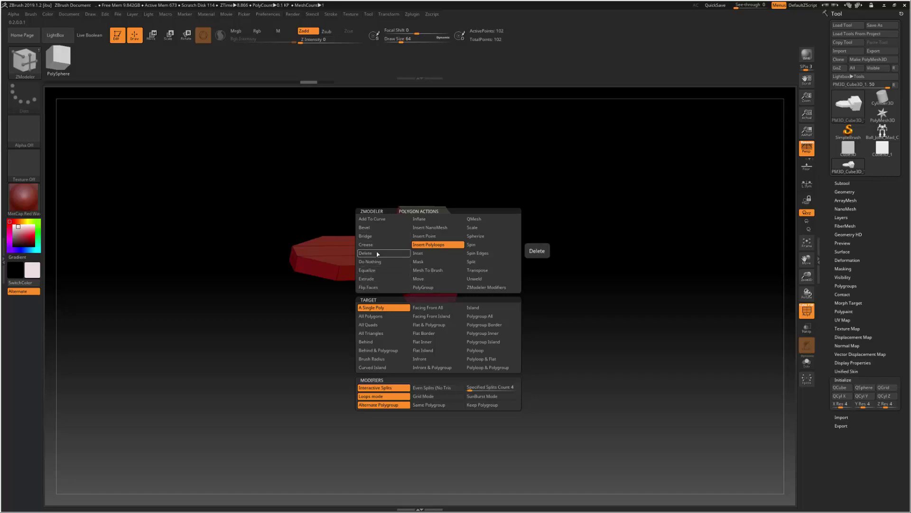
Delete two polygons on the end block's top face with ZModeler Delete.
{"action": "left_click", "coordinate": [370, 254]}
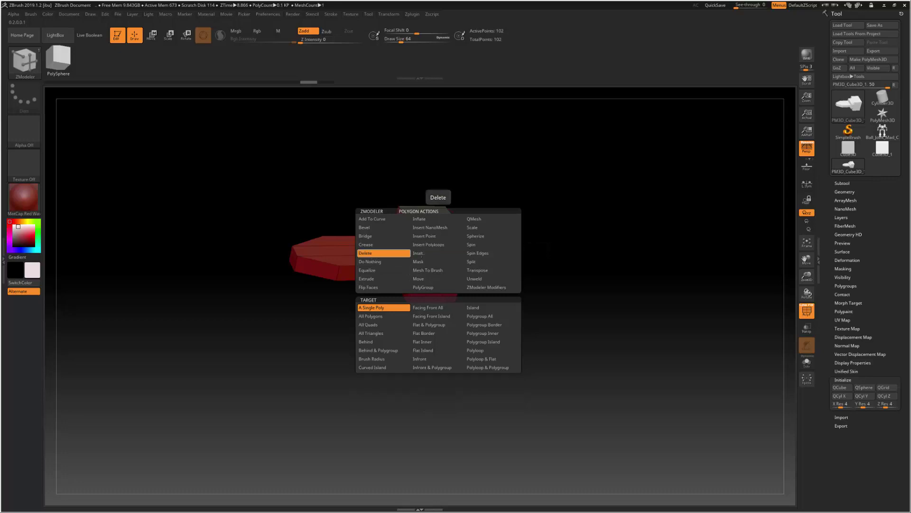
{"action": "left_click", "coordinate": [435, 231]}
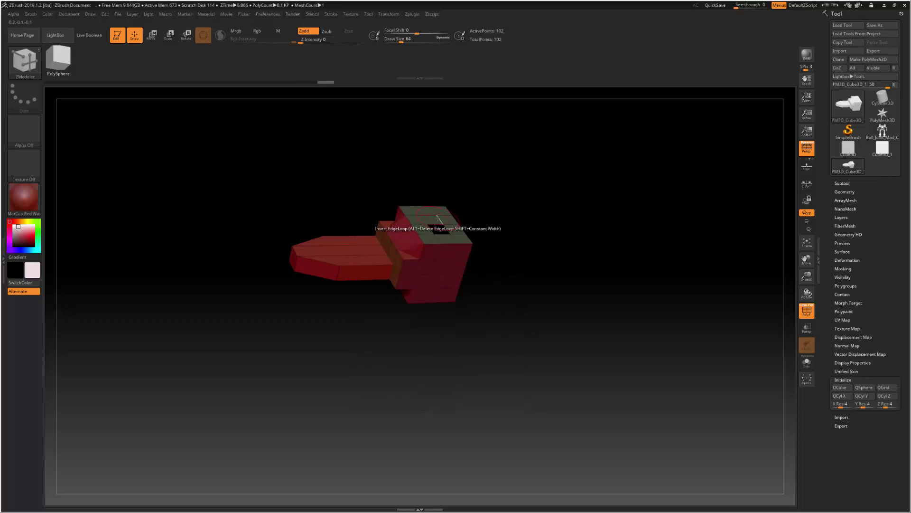
{"action": "left_click", "coordinate": [446, 225]}
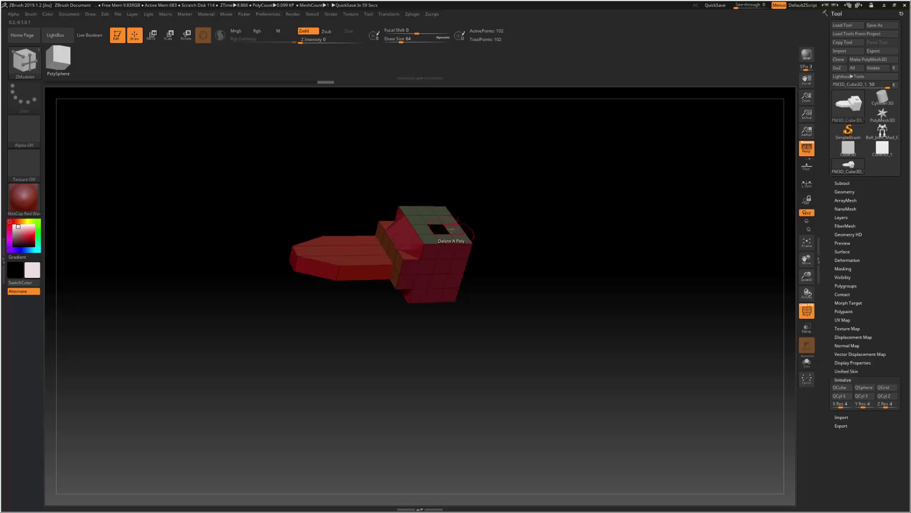
Widen the hole to the face edge and delete the polygons between the two prongs.
{"action": "left_click", "coordinate": [422, 228]}
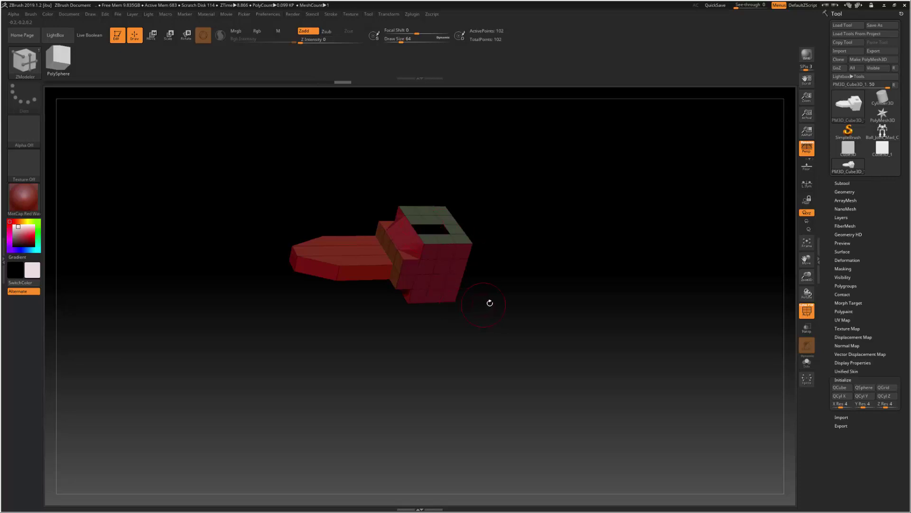
{"action": "mouse_move", "coordinate": [519, 280]}
{"action": "left_mouse_down"}
{"action": "mouse_move", "coordinate": [503, 303]}
{"action": "mouse_move", "coordinate": [514, 252]}
{"action": "mouse_move", "coordinate": [500, 293]}
{"action": "mouse_move", "coordinate": [355, 288]}
{"action": "mouse_move", "coordinate": [451, 311]}
{"action": "mouse_move", "coordinate": [456, 303]}
{"action": "left_mouse_up"}
{"action": "left_click", "coordinate": [458, 227]}
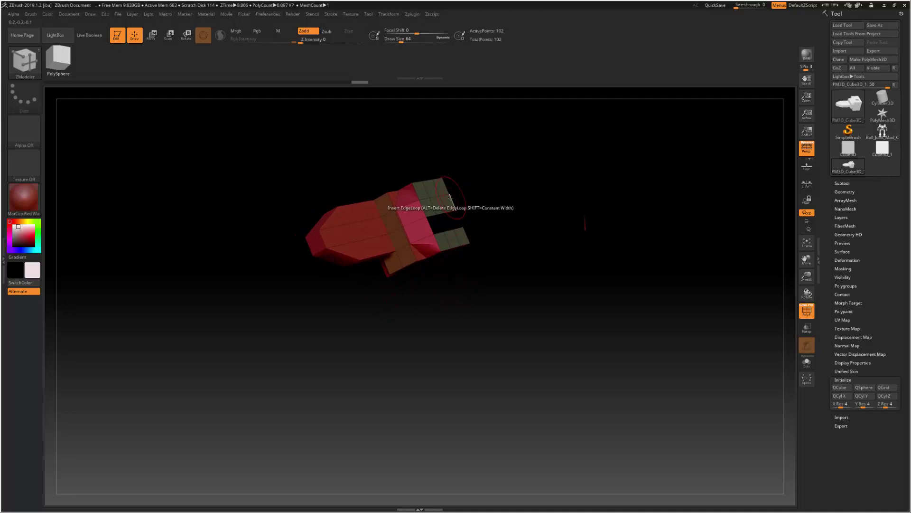
{"action": "key", "text": "space"}
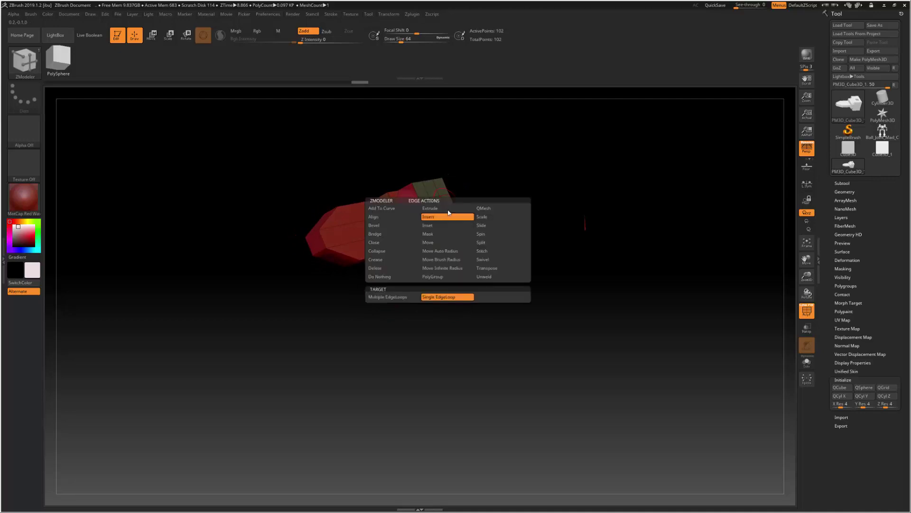
{"action": "left_click", "coordinate": [430, 242]}
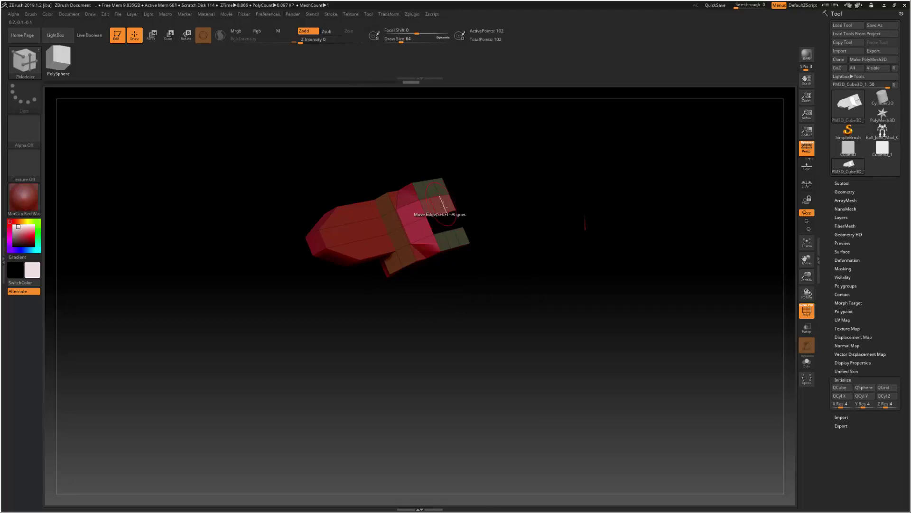
{"action": "left_click", "coordinate": [446, 202]}
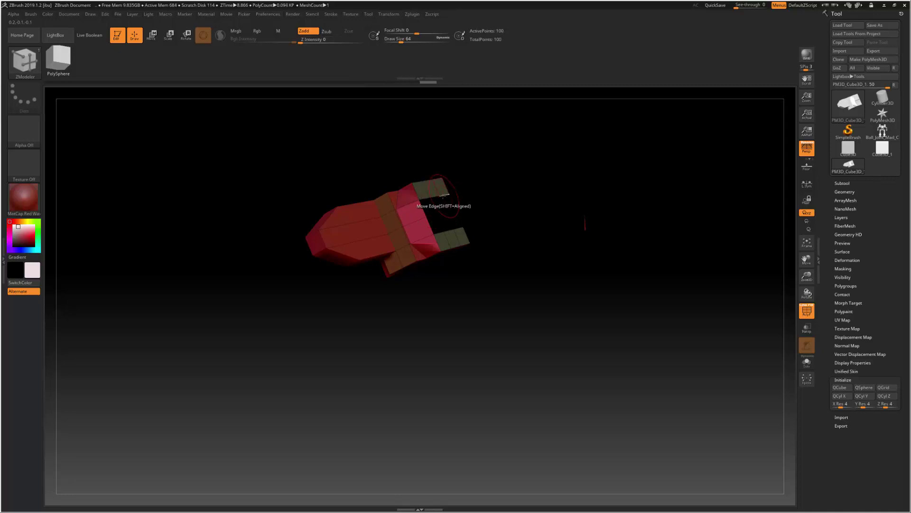
Switch to polygon Move and raise the upper prong up and to the right.
{"action": "key", "text": "space"}
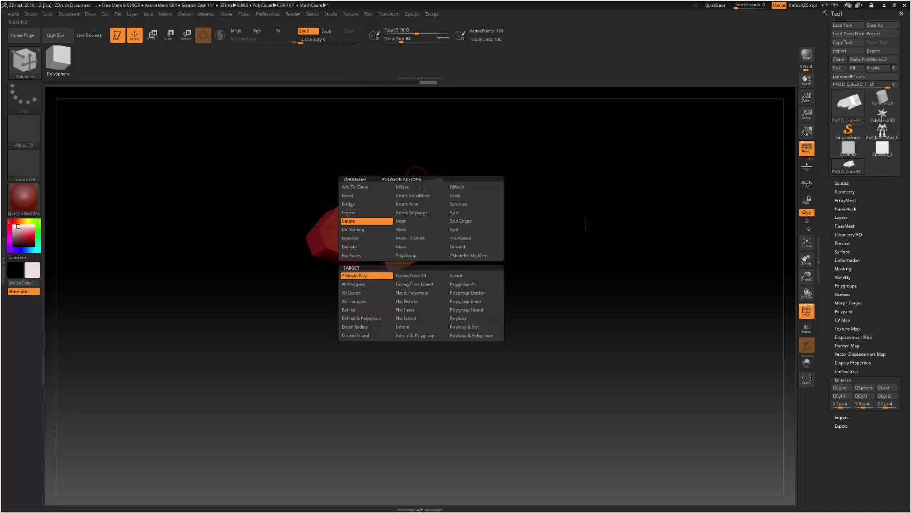
{"action": "left_click", "coordinate": [412, 246]}
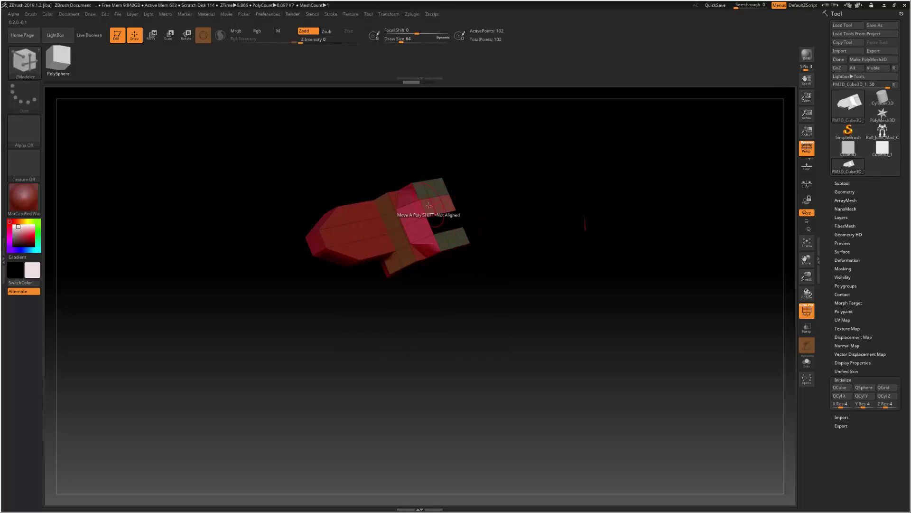
{"action": "key", "text": "space"}
{"action": "left_click", "coordinate": [431, 238]}
{"action": "left_click_drag", "start_coordinate": [434, 213], "coordinate": [445, 196]}
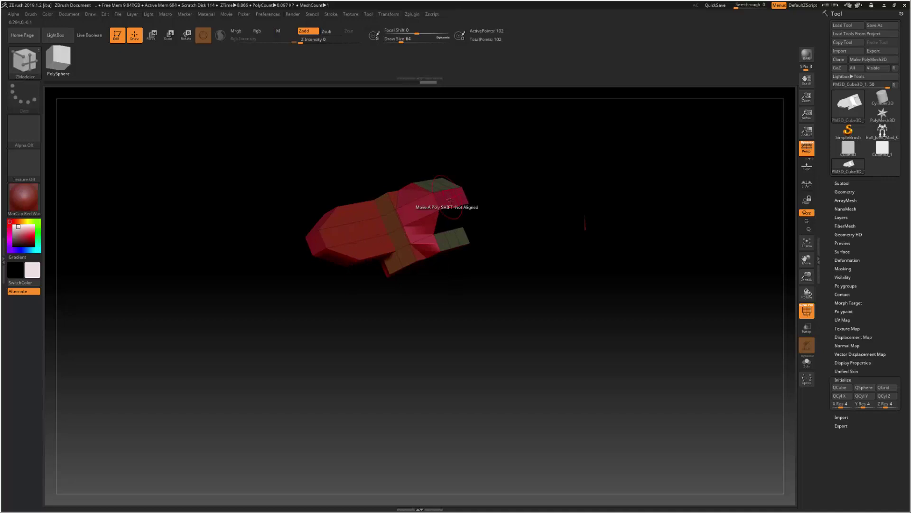
{"action": "mouse_move", "coordinate": [518, 283]}
{"action": "left_mouse_down"}
{"action": "mouse_move", "coordinate": [497, 285]}
{"action": "mouse_move", "coordinate": [507, 272]}
{"action": "left_mouse_up"}
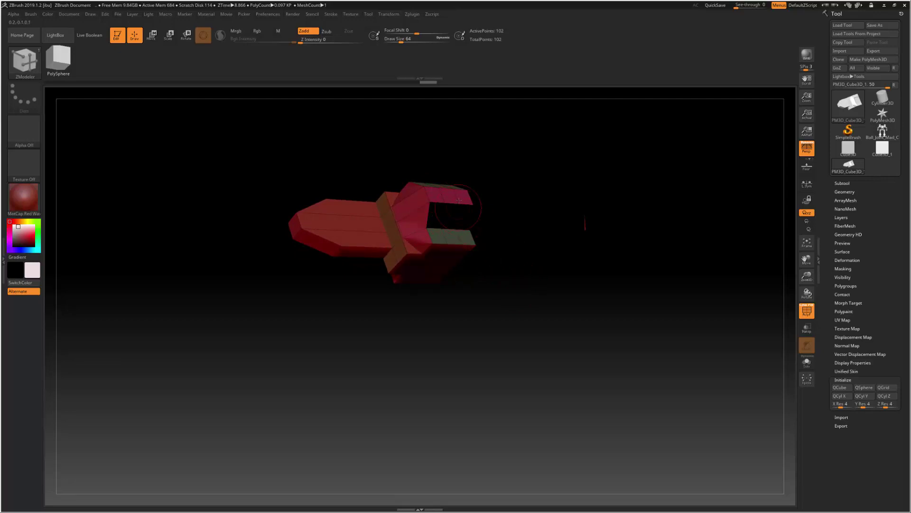
Adjust the upper prong's face, then bridge it to the lower prong to close the right side.
{"action": "left_click_drag", "start_coordinate": [446, 196], "coordinate": [452, 213]}
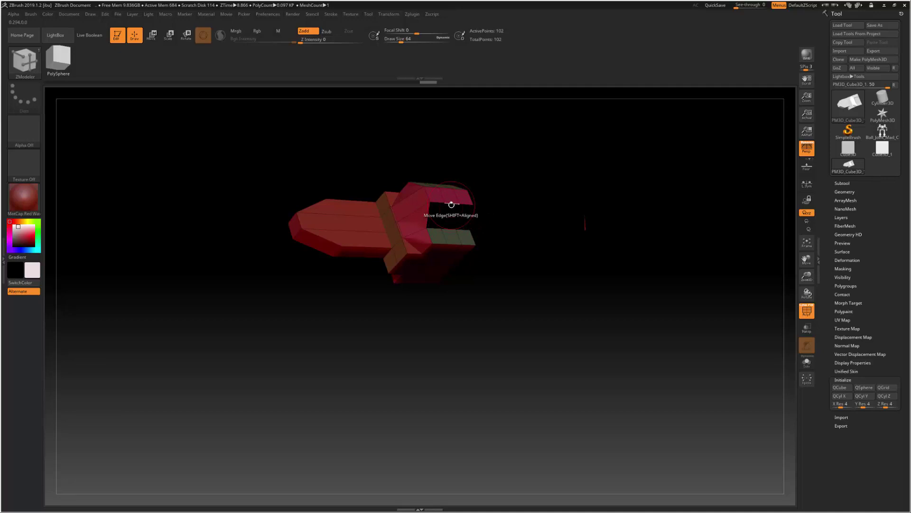
{"action": "key", "text": "space"}
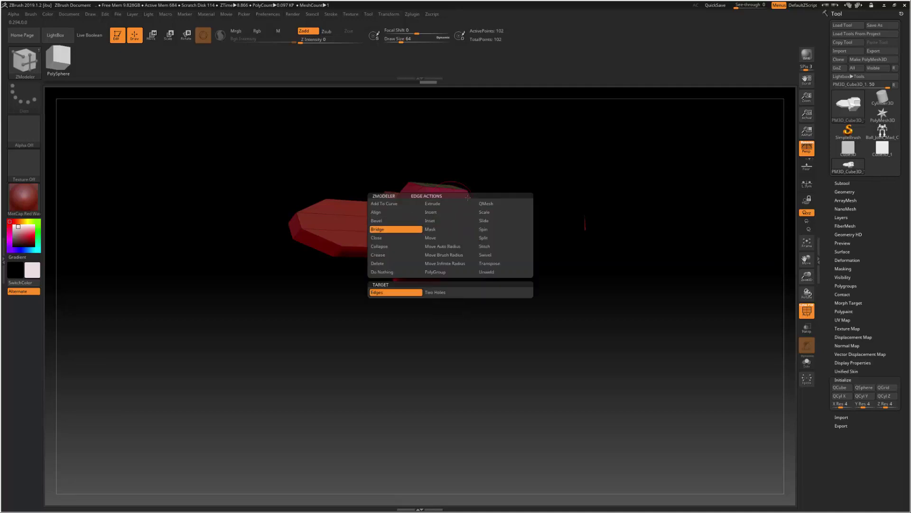
{"action": "key", "text": "space"}
{"action": "left_click", "coordinate": [449, 203]}
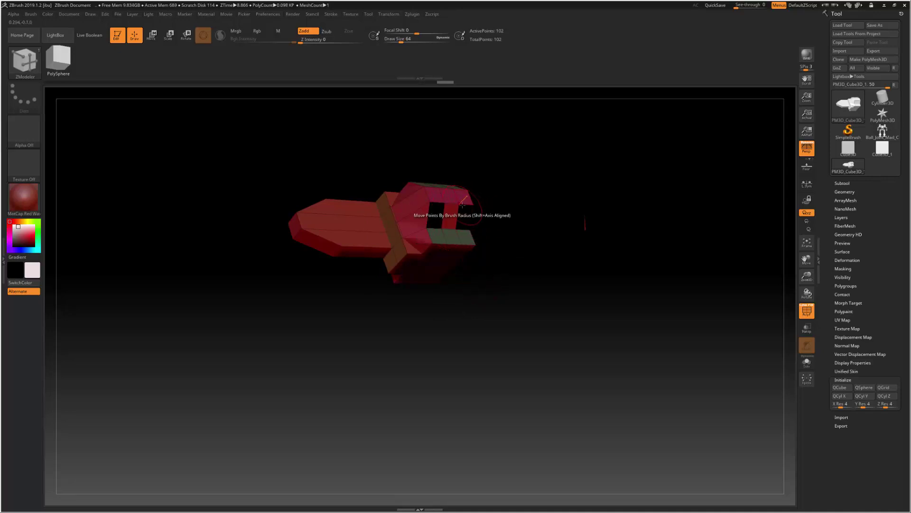
{"action": "left_click", "coordinate": [449, 238]}
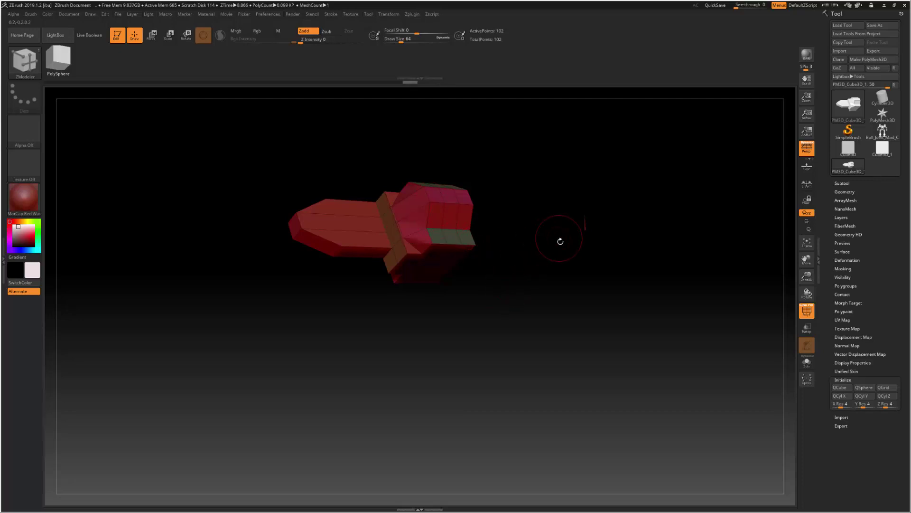
{"action": "left_click_drag", "start_coordinate": [558, 240], "coordinate": [553, 224]}
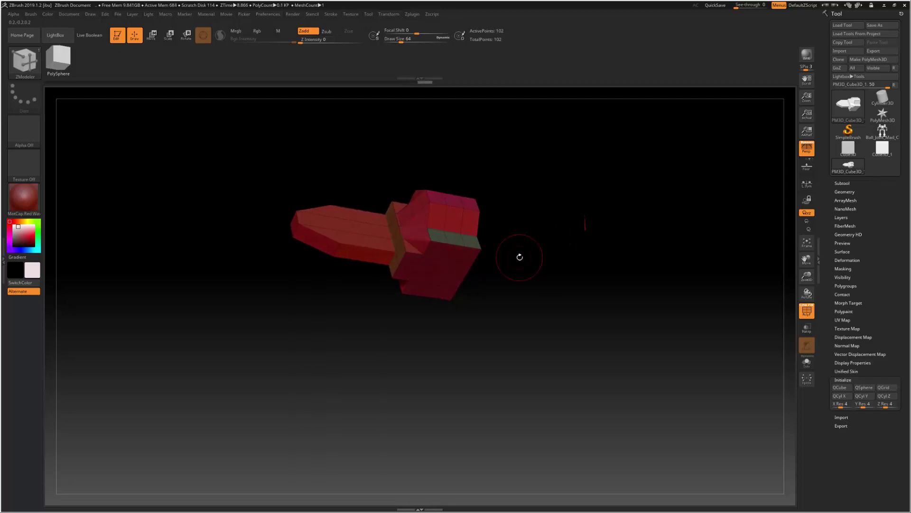
{"action": "left_click_drag", "start_coordinate": [522, 328], "coordinate": [538, 323]}
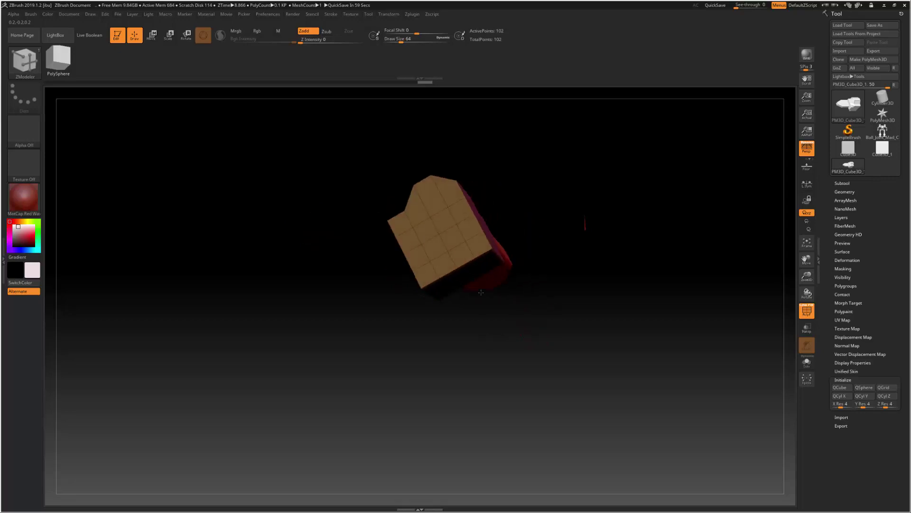
{"action": "left_click_drag", "start_coordinate": [514, 289], "coordinate": [526, 284]}
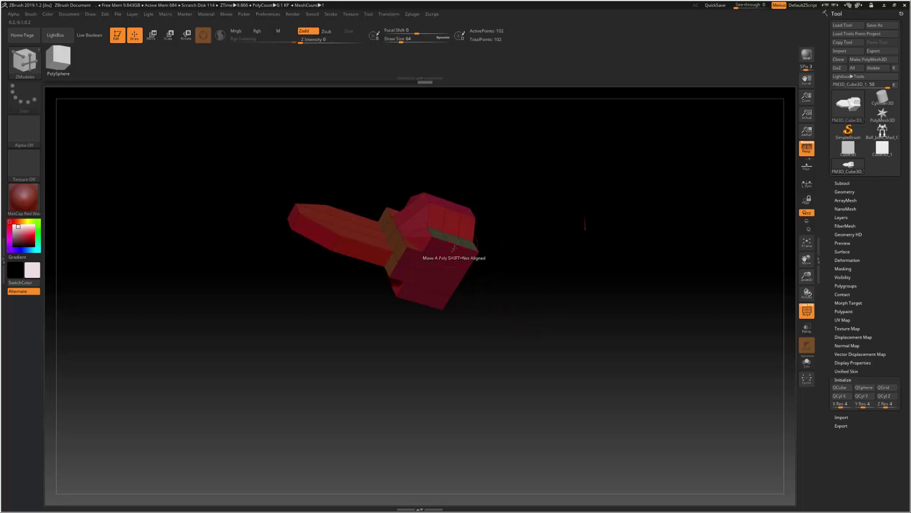
Inset an extra edge loop into the upper block using the ZModeler Edge Inset action.
{"action": "key", "text": "space"}
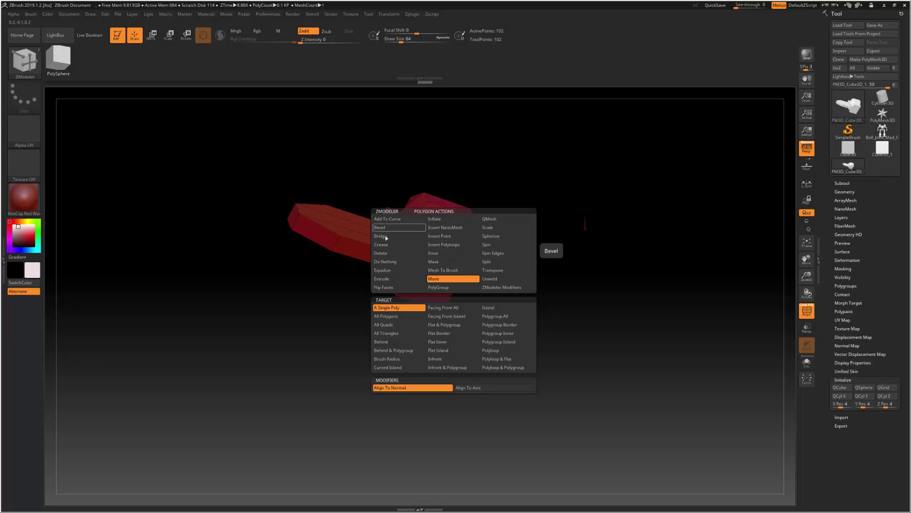
{"action": "left_click", "coordinate": [446, 225]}
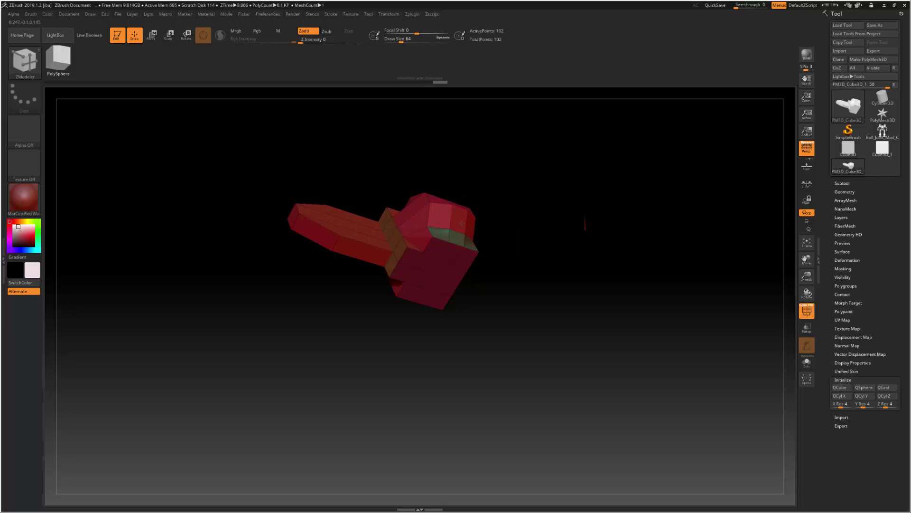
{"action": "key", "text": "space"}
{"action": "key", "text": "space"}
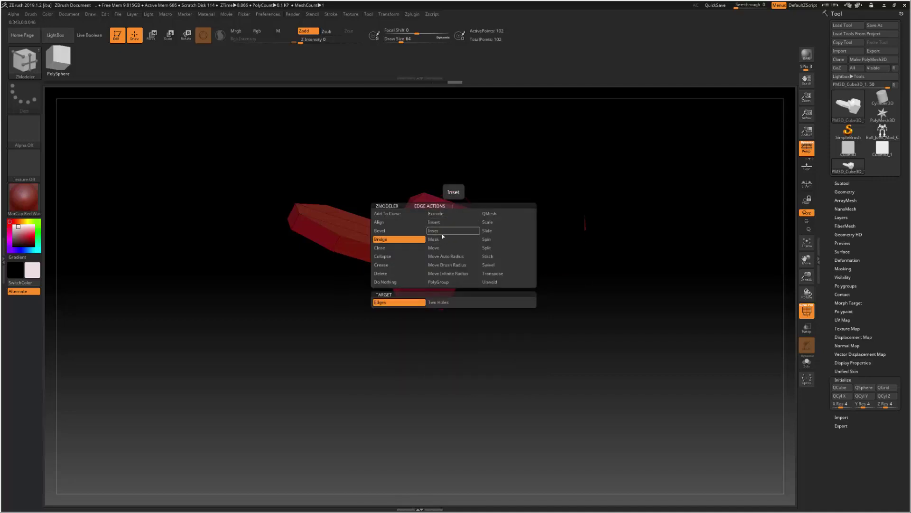
{"action": "left_click", "coordinate": [443, 235]}
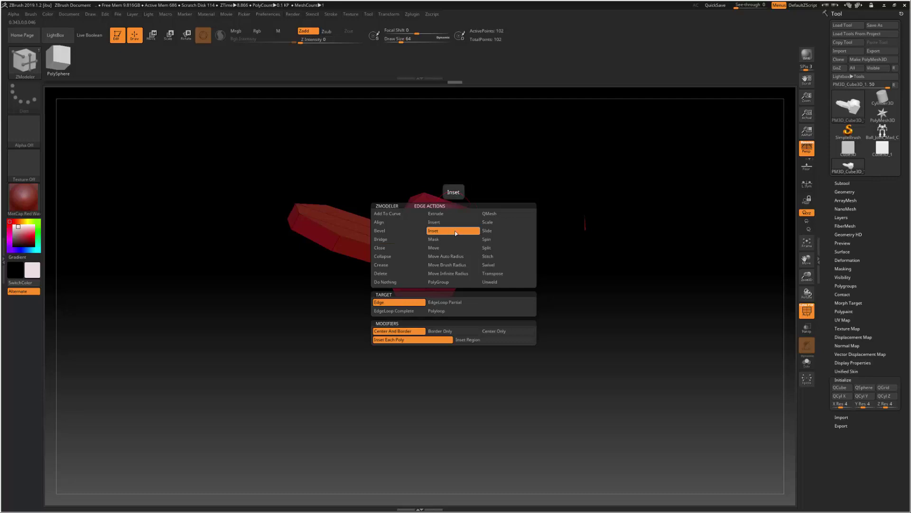
{"action": "key", "text": "space"}
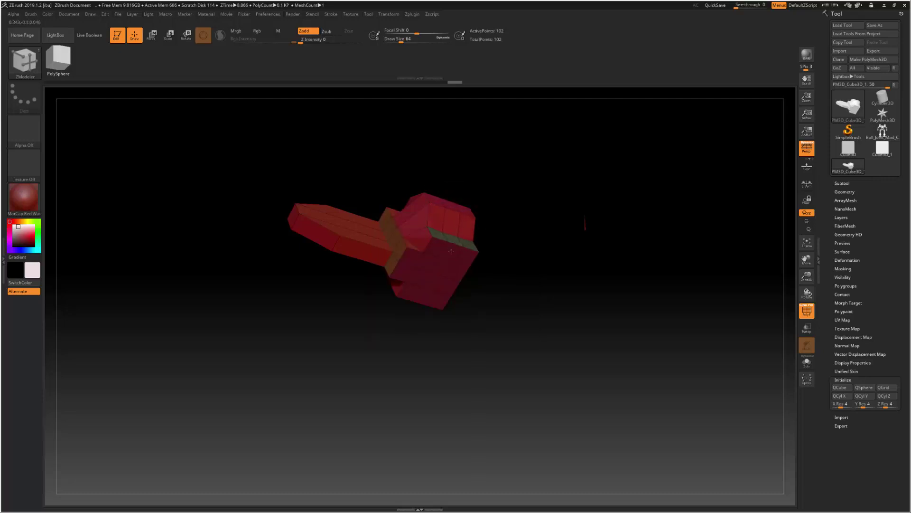
{"action": "left_click_drag", "start_coordinate": [455, 274], "coordinate": [470, 281]}
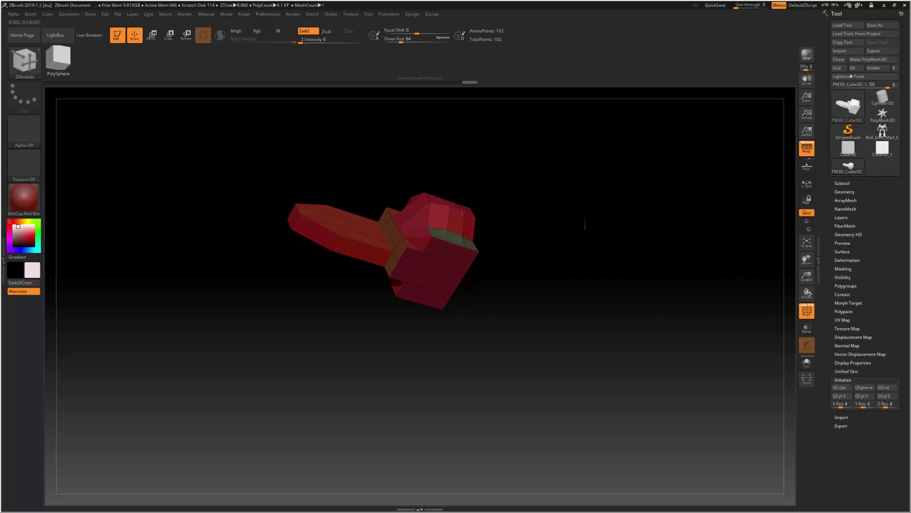
Inset three small square polygons into the upper block's top face.
{"action": "key", "text": "space"}
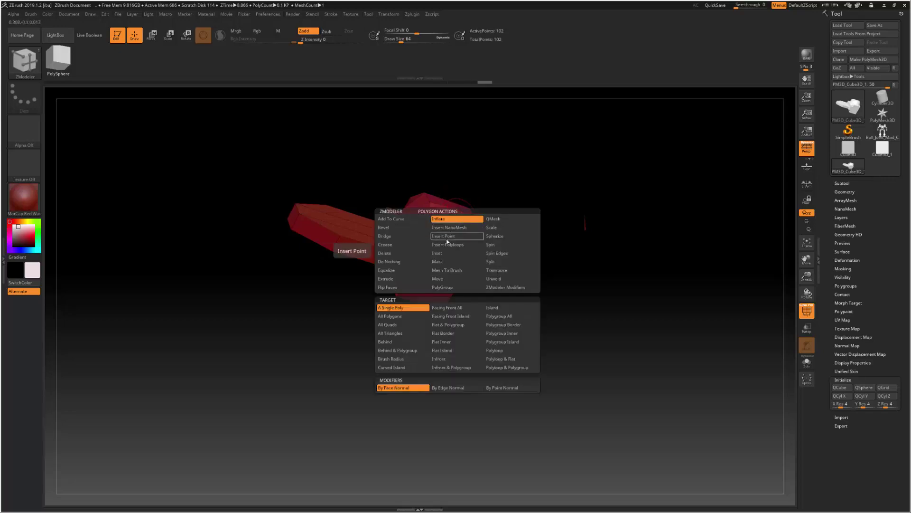
{"action": "left_click", "coordinate": [437, 253]}
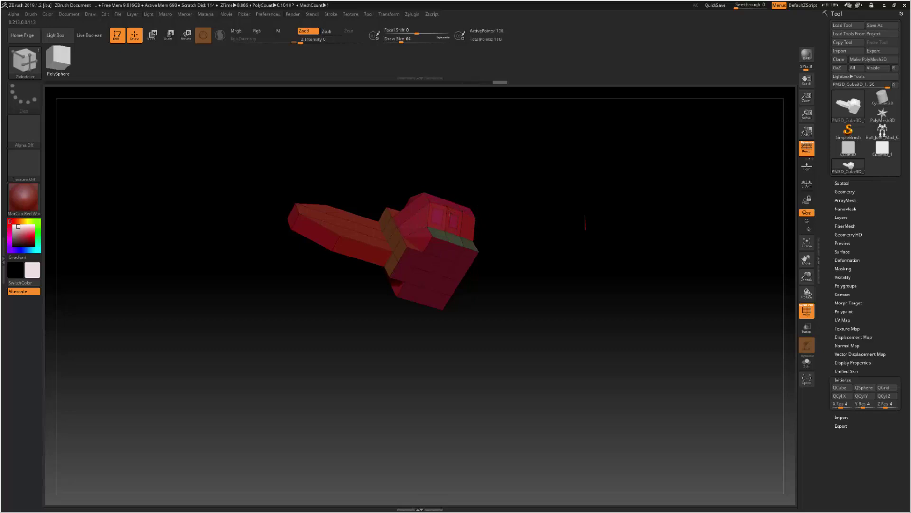
{"action": "left_click_drag", "start_coordinate": [456, 211], "coordinate": [471, 227]}
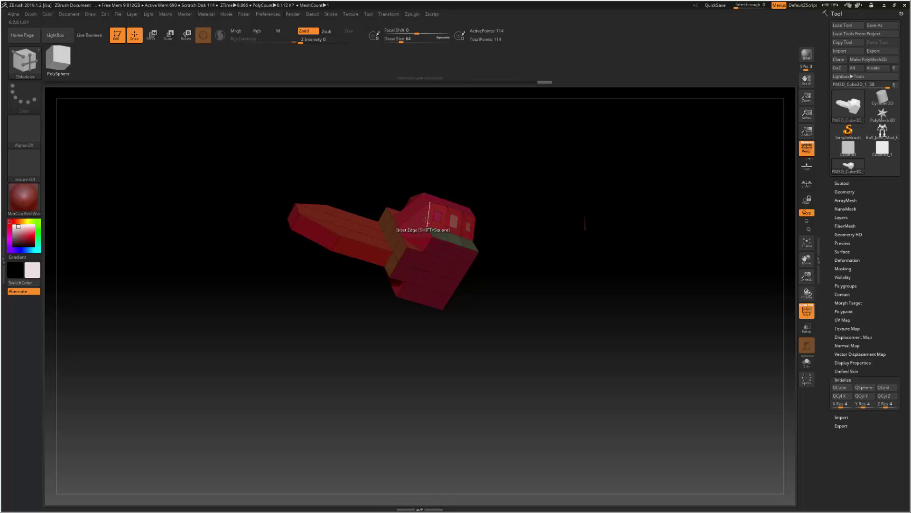
{"action": "left_click", "coordinate": [438, 217]}
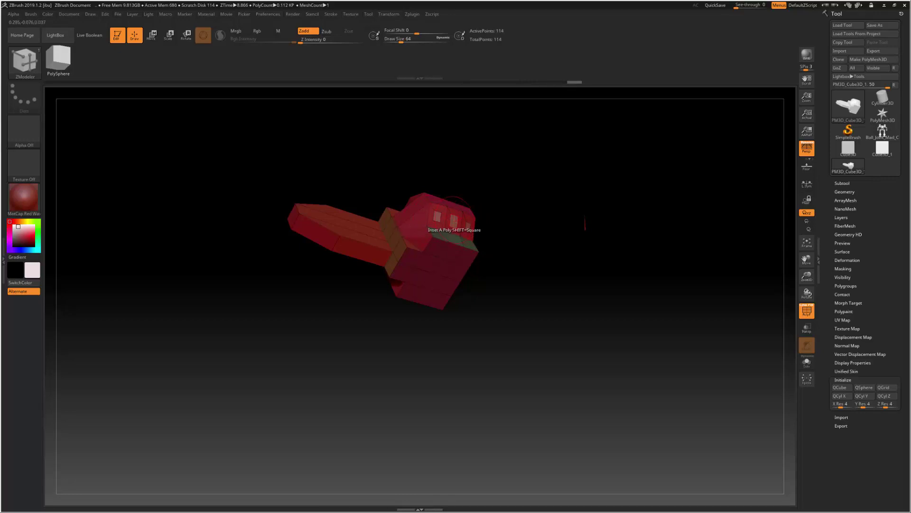
Extrude the three inset squares outward into long thin prongs.
{"action": "key", "text": "space"}
{"action": "left_click_drag", "start_coordinate": [470, 227], "coordinate": [563, 169]}
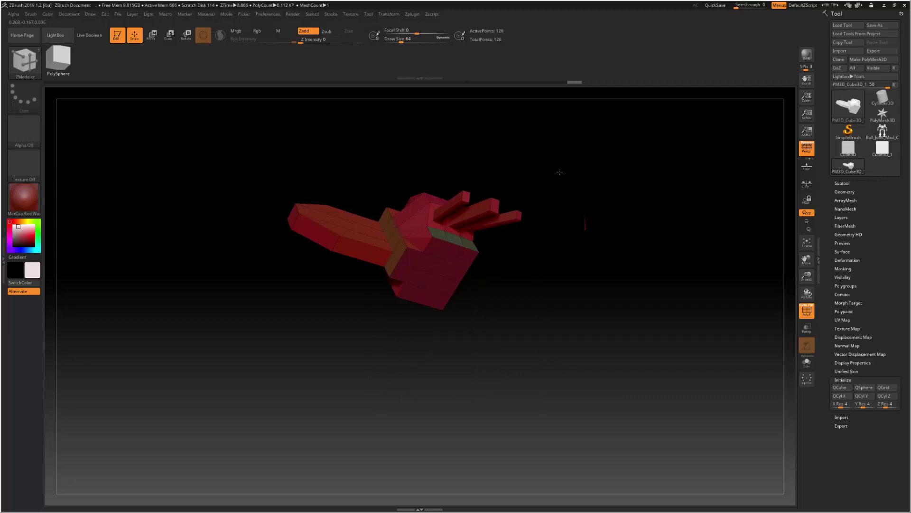
{"action": "left_click_drag", "start_coordinate": [563, 169], "coordinate": [504, 182]}
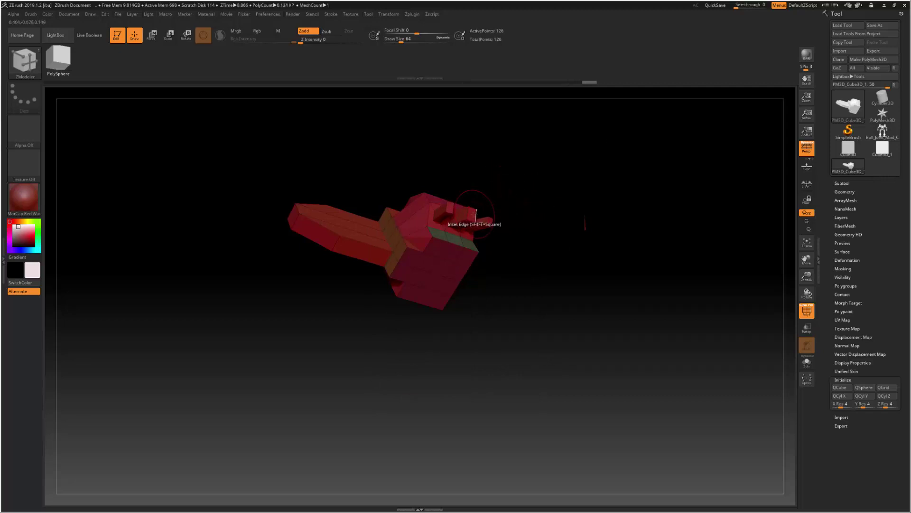
{"action": "left_click_drag", "start_coordinate": [473, 214], "coordinate": [514, 174]}
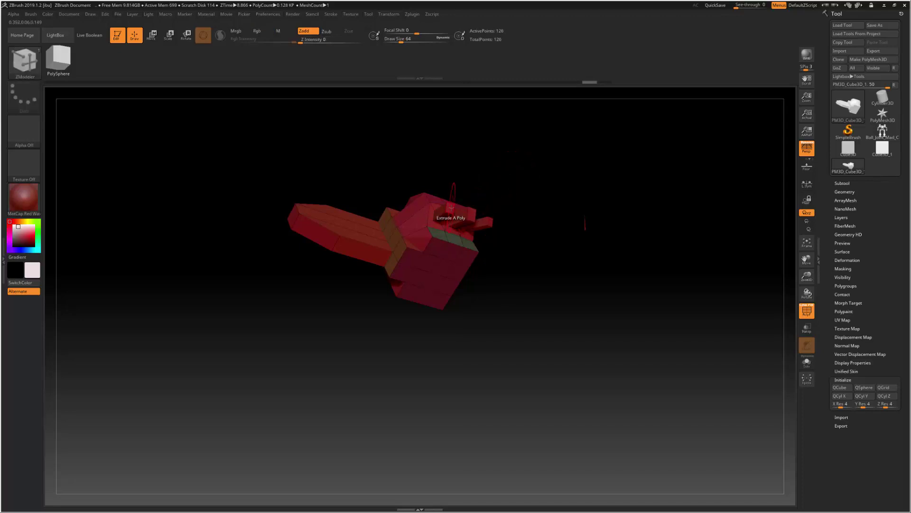
{"action": "left_click", "coordinate": [451, 209]}
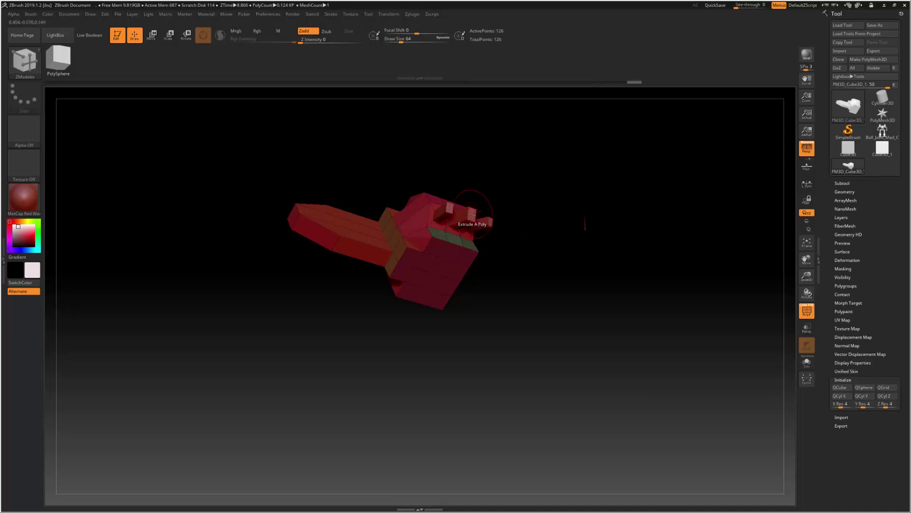
{"action": "left_click_drag", "start_coordinate": [473, 212], "coordinate": [526, 157]}
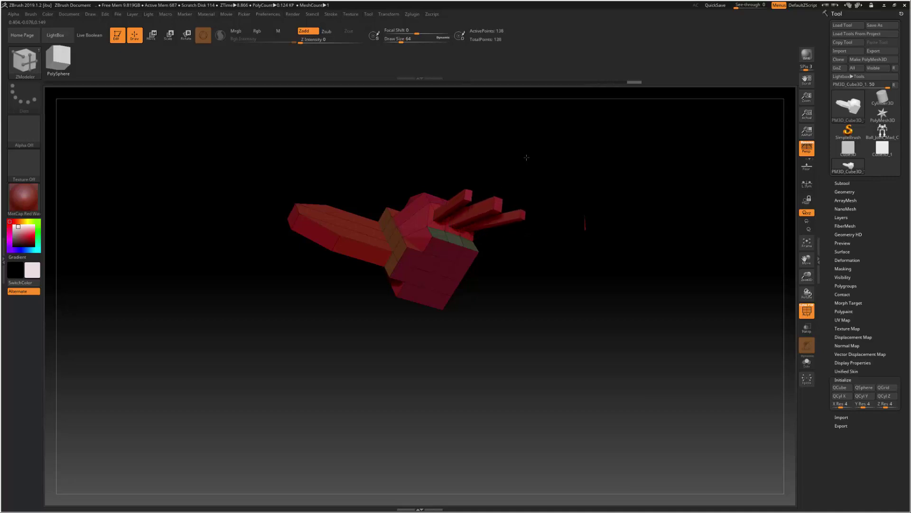
{"action": "left_click_drag", "start_coordinate": [526, 157], "coordinate": [500, 300]}
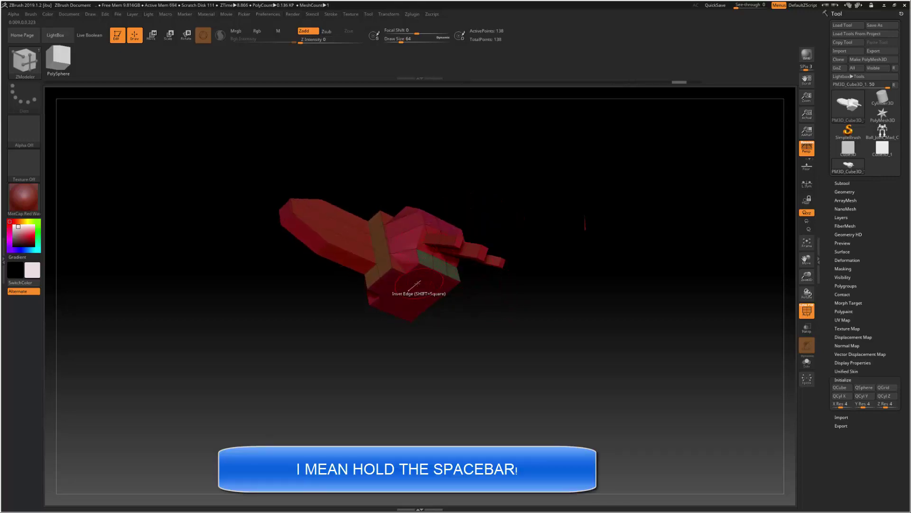
Insert a polyloop across the green polygons with Target All Polygons, then reset Target to A Single Poly.
{"action": "key", "text": "space"}
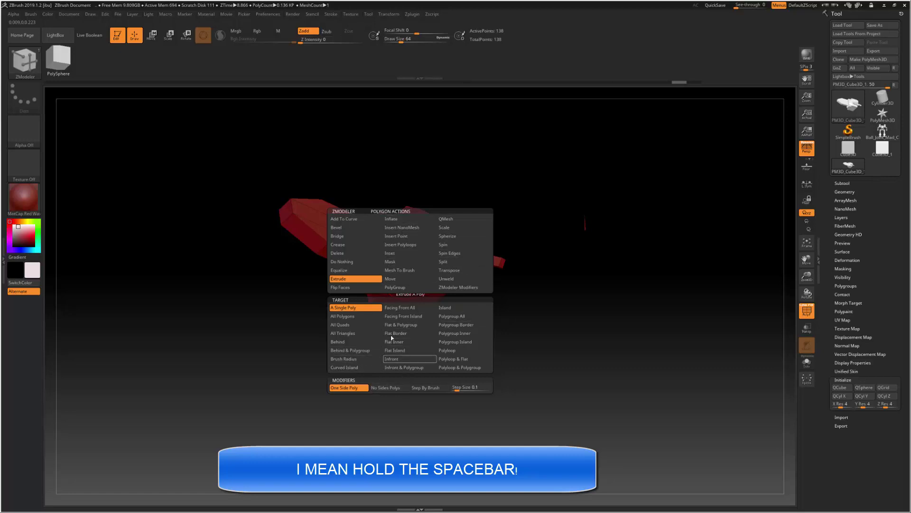
{"action": "left_click", "coordinate": [408, 245]}
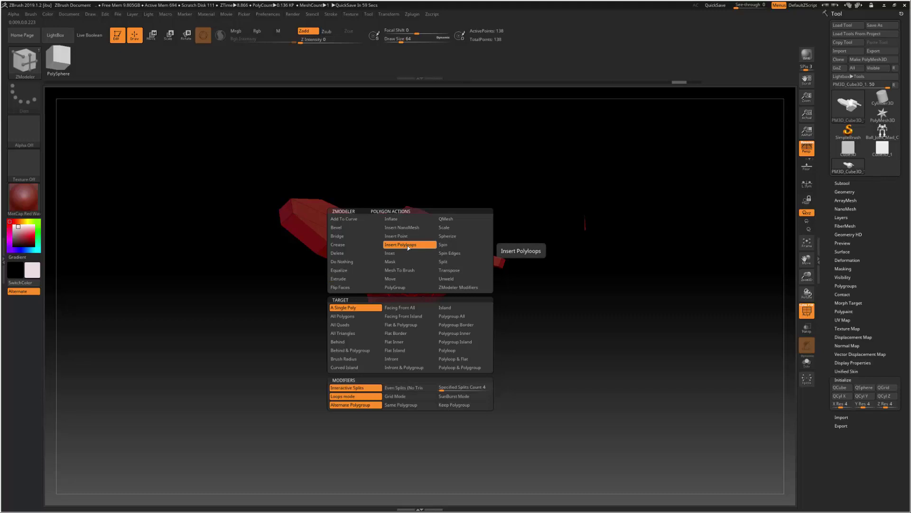
{"action": "left_click", "coordinate": [343, 316]}
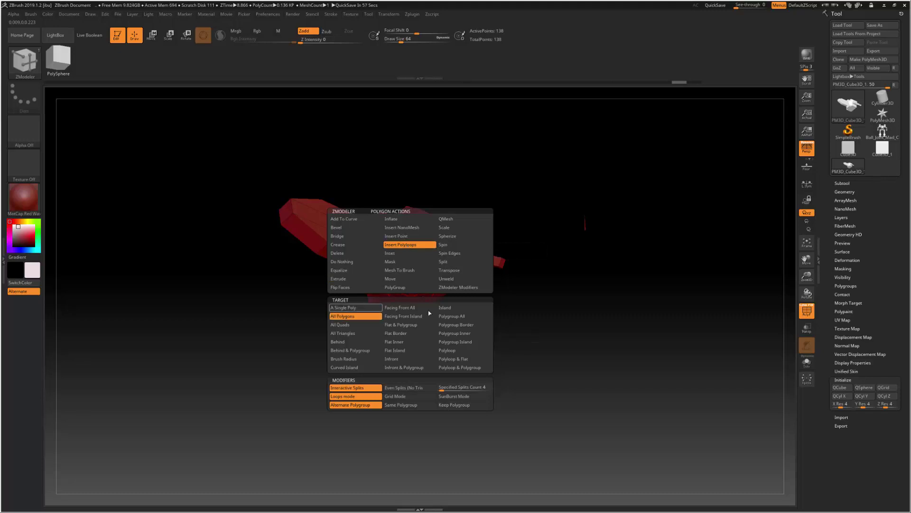
{"action": "left_click", "coordinate": [441, 272]}
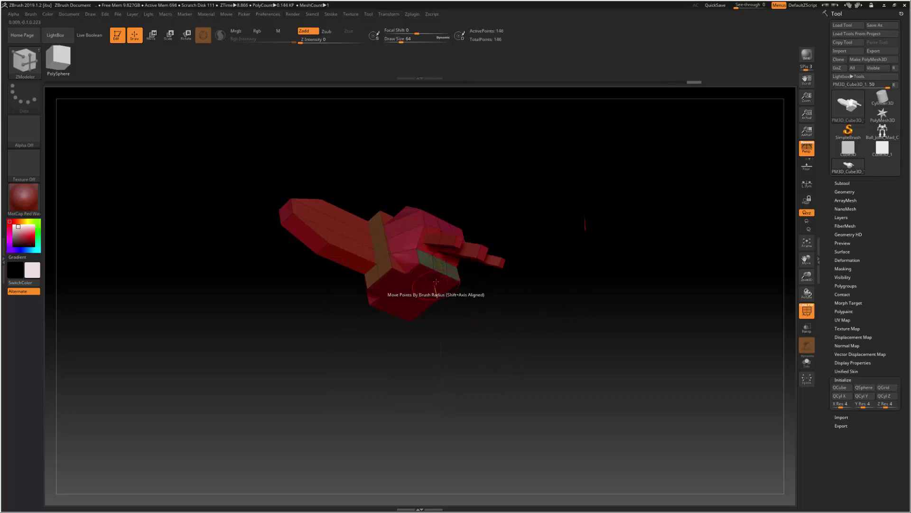
{"action": "key", "text": "space"}
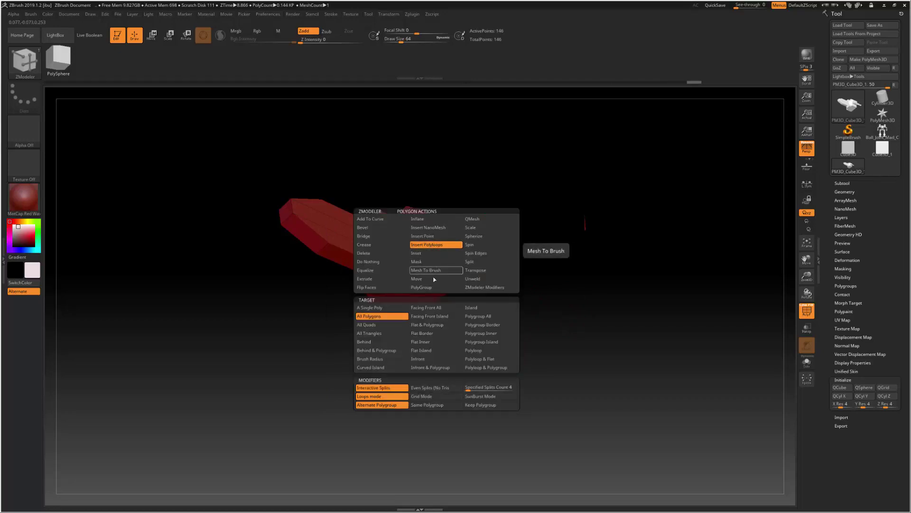
{"action": "left_click", "coordinate": [369, 309]}
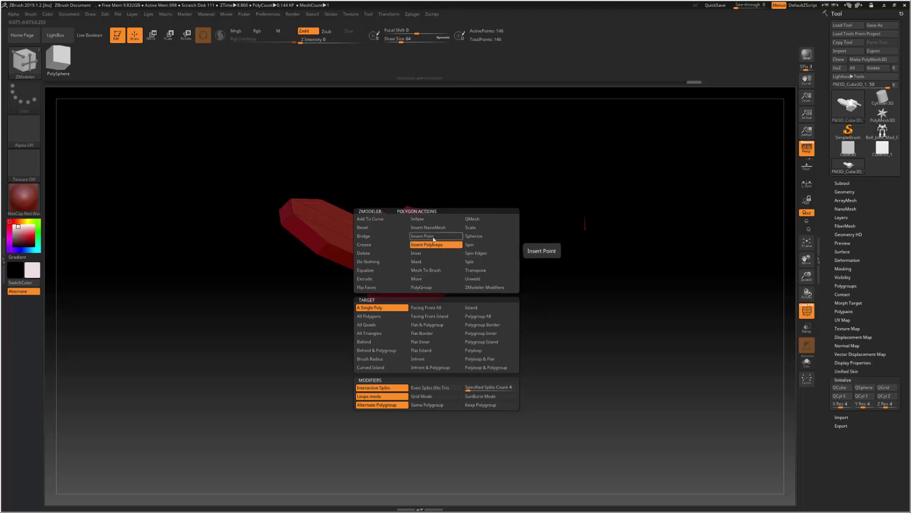
Divide the mesh once from the Tool > Geometry panel.
{"action": "left_click", "coordinate": [516, 223]}
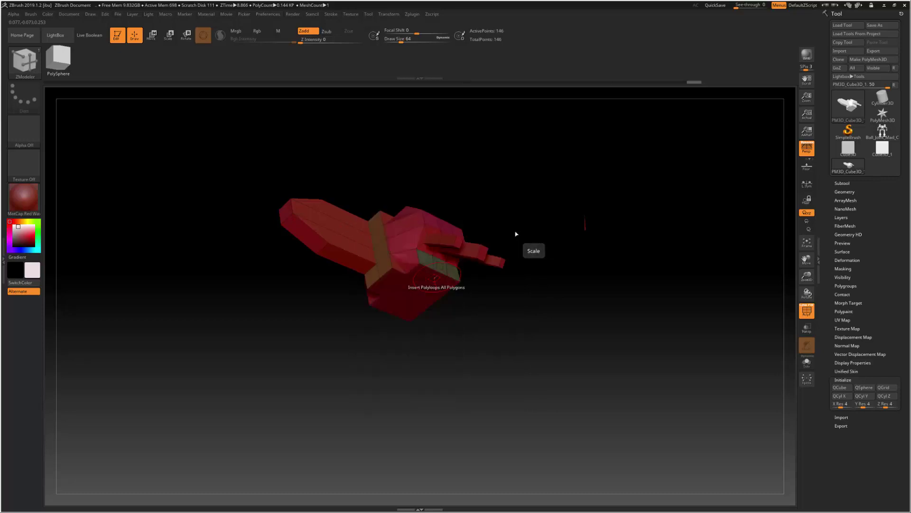
{"action": "mouse_move", "coordinate": [525, 309]}
{"action": "left_mouse_down"}
{"action": "mouse_move", "coordinate": [493, 297]}
{"action": "mouse_move", "coordinate": [509, 285]}
{"action": "left_mouse_up"}
{"action": "left_click", "coordinate": [846, 191]}
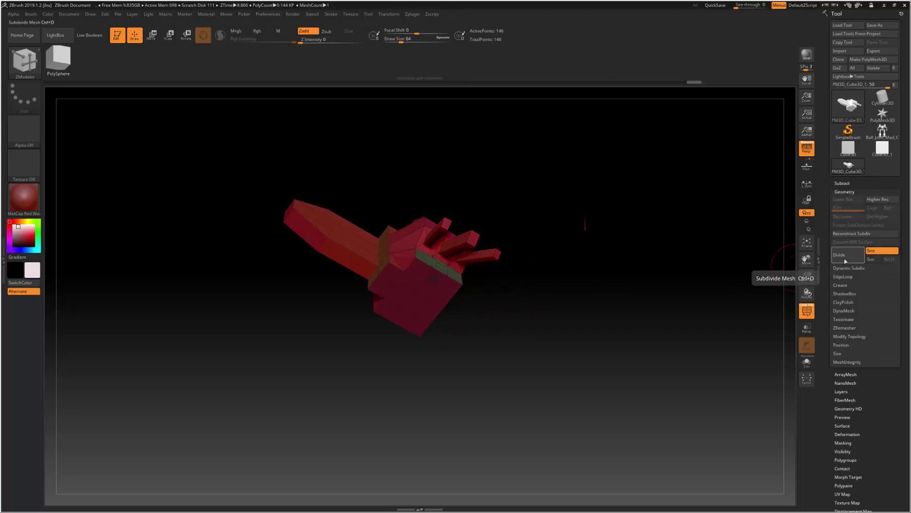
{"action": "left_click", "coordinate": [846, 262]}
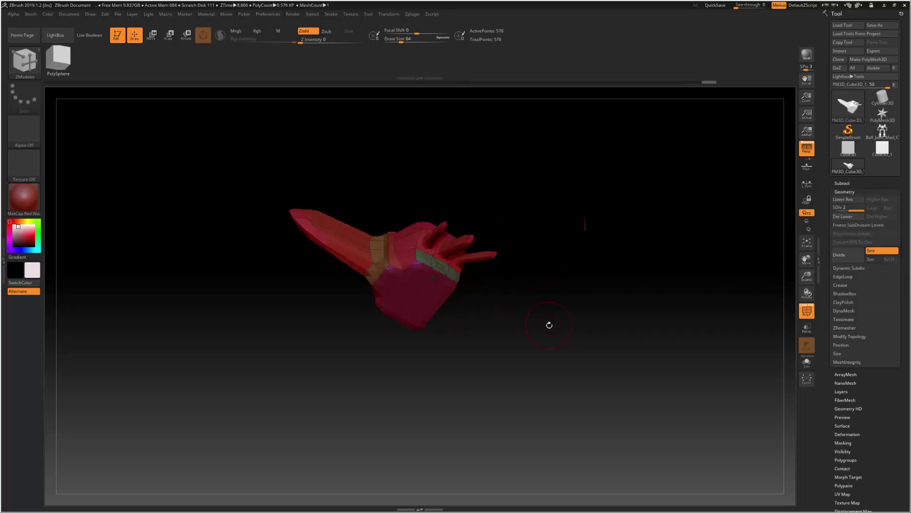
{"action": "mouse_move", "coordinate": [546, 321]}
{"action": "left_mouse_down"}
{"action": "mouse_move", "coordinate": [507, 330]}
{"action": "mouse_move", "coordinate": [567, 324]}
{"action": "mouse_move", "coordinate": [539, 311]}
{"action": "left_mouse_up"}
Drop back to the base level, turn Smt off, and divide twice without smoothing.
{"action": "key", "text": "shift+d"}
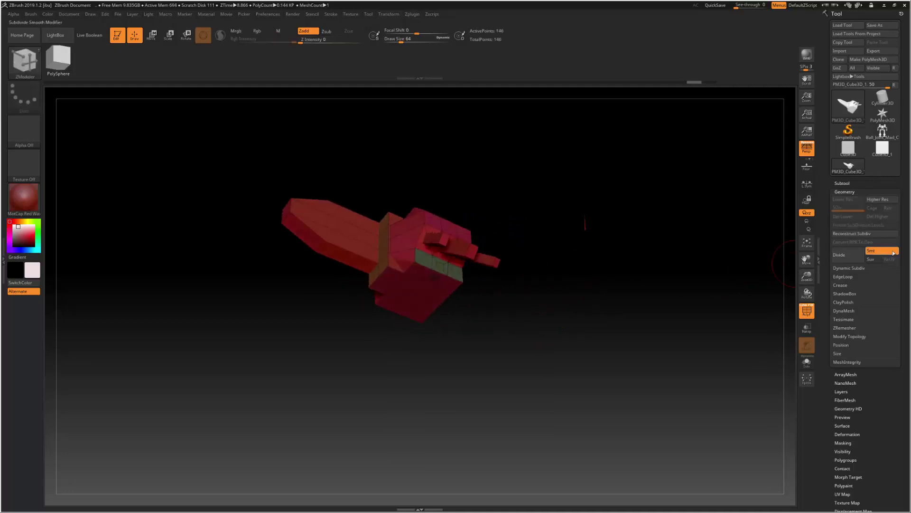
{"action": "left_click", "coordinate": [878, 250]}
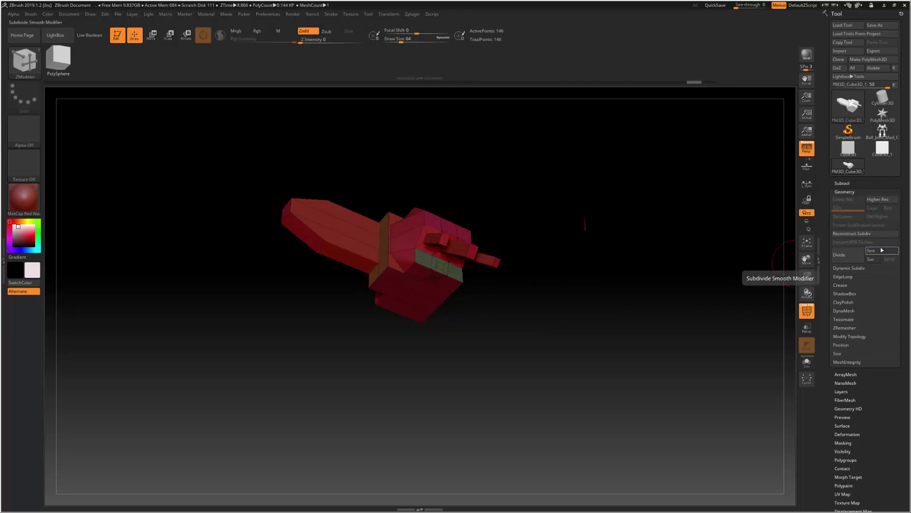
{"action": "left_click", "coordinate": [853, 254]}
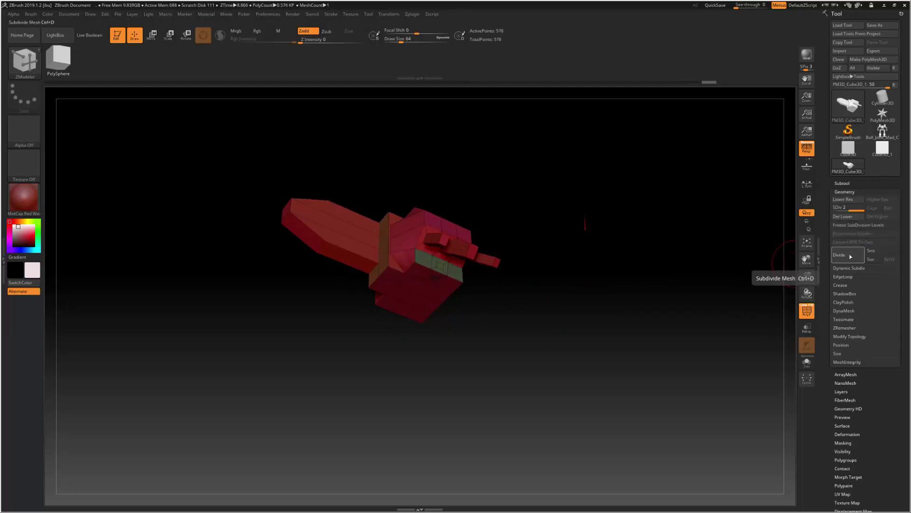
{"action": "left_click", "coordinate": [854, 254]}
{"action": "mouse_move", "coordinate": [541, 330]}
{"action": "left_mouse_down"}
{"action": "mouse_move", "coordinate": [557, 333]}
{"action": "mouse_move", "coordinate": [532, 312]}
{"action": "left_mouse_up"}
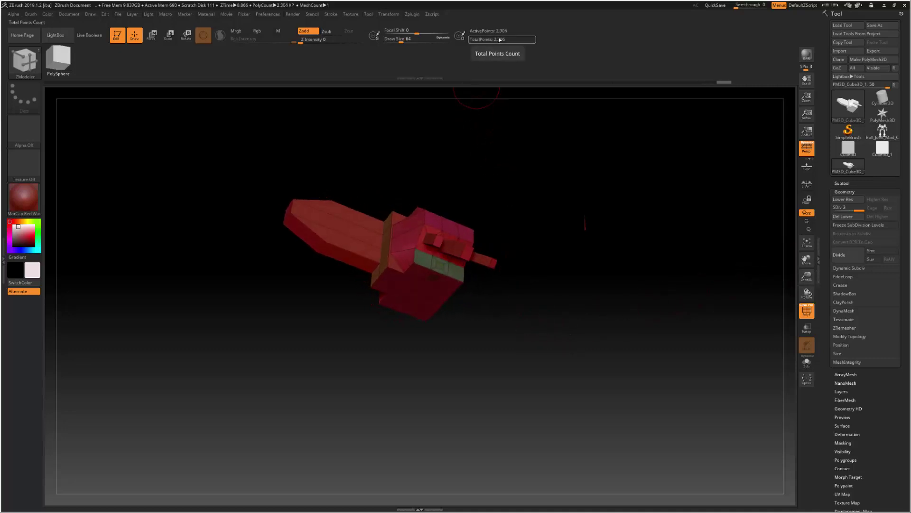
Add one more unsmoothed division, then turn Smt on and divide up to SDiv 6.
{"action": "left_click", "coordinate": [846, 258]}
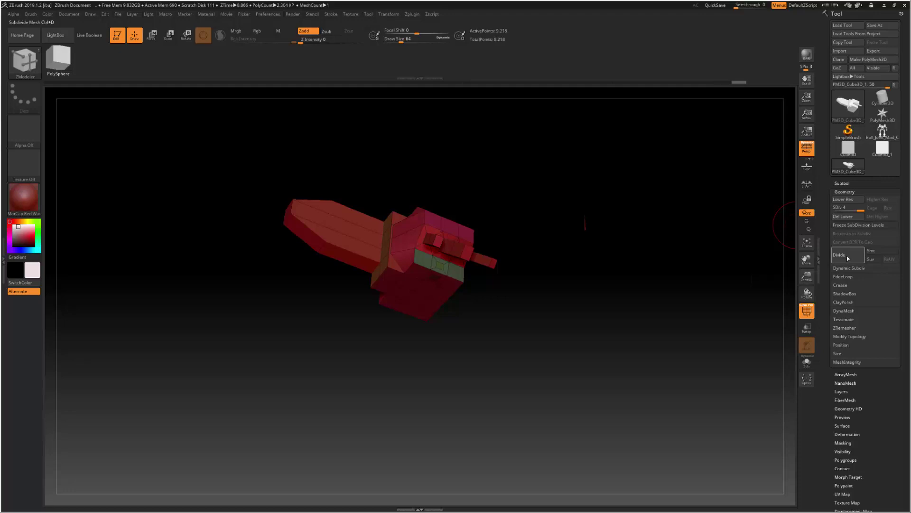
{"action": "left_click", "coordinate": [886, 256]}
{"action": "left_click", "coordinate": [840, 254]}
{"action": "left_click", "coordinate": [847, 254]}
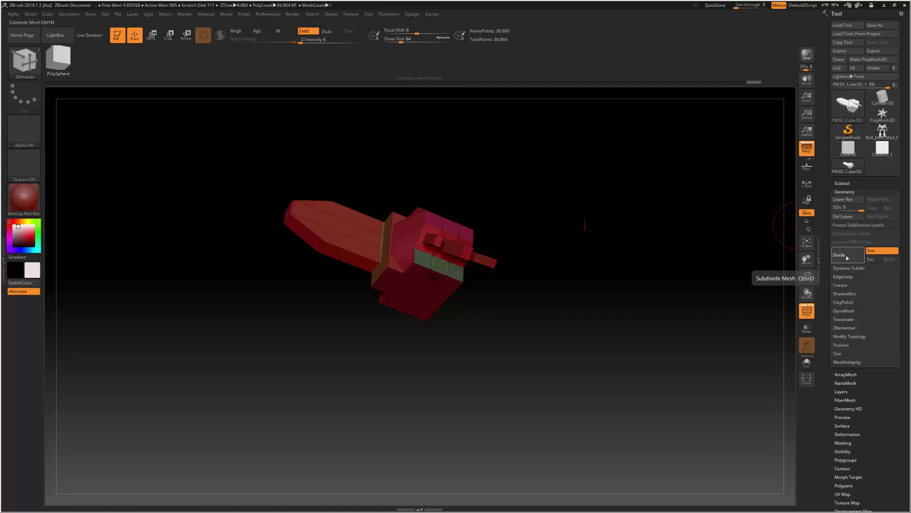
{"action": "mouse_move", "coordinate": [580, 267]}
{"action": "left_mouse_down"}
{"action": "mouse_move", "coordinate": [453, 343]}
{"action": "mouse_move", "coordinate": [479, 325]}
{"action": "mouse_move", "coordinate": [464, 270]}
{"action": "left_mouse_up"}
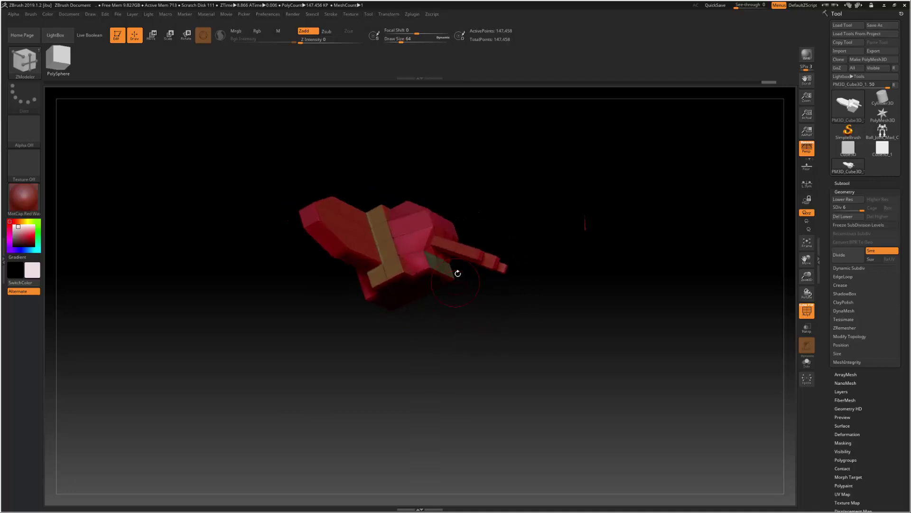
{"action": "left_click_drag", "start_coordinate": [504, 324], "coordinate": [463, 304]}
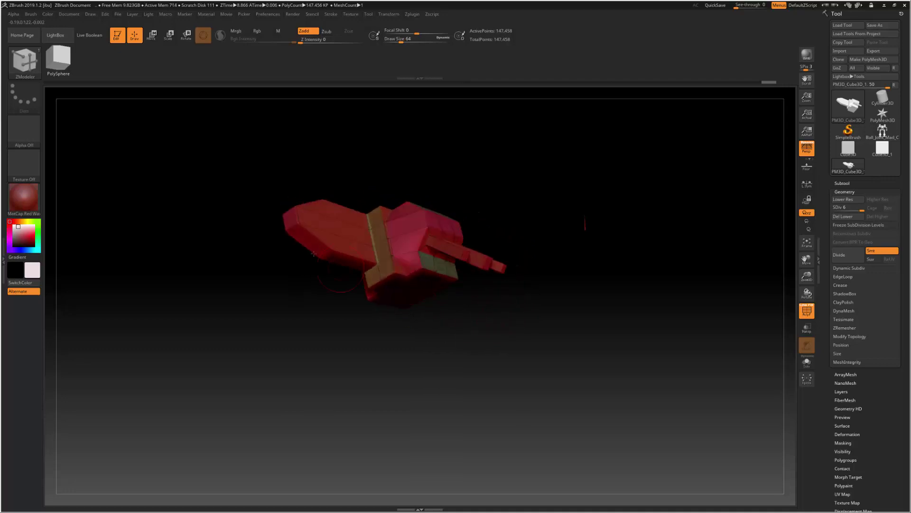
Select the Polish brush from the Brush palette.
{"action": "left_click", "coordinate": [23, 63]}
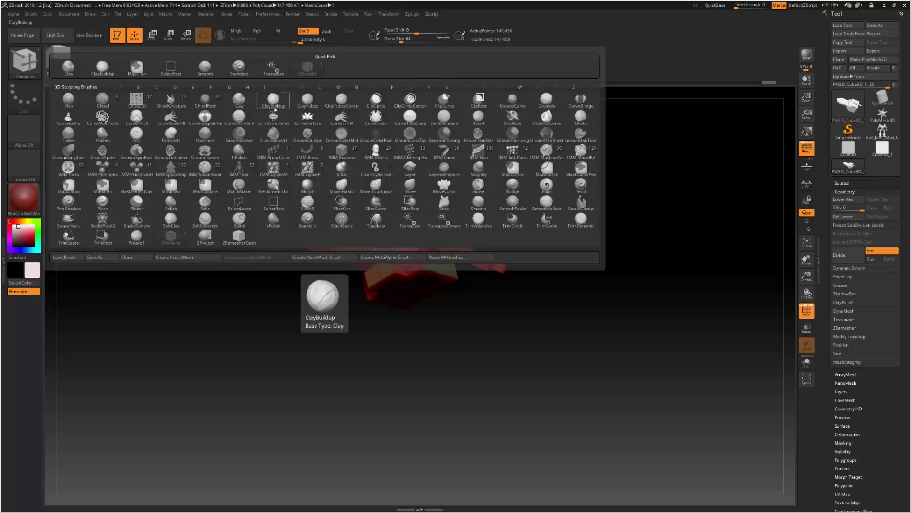
{"action": "left_click", "coordinate": [182, 202]}
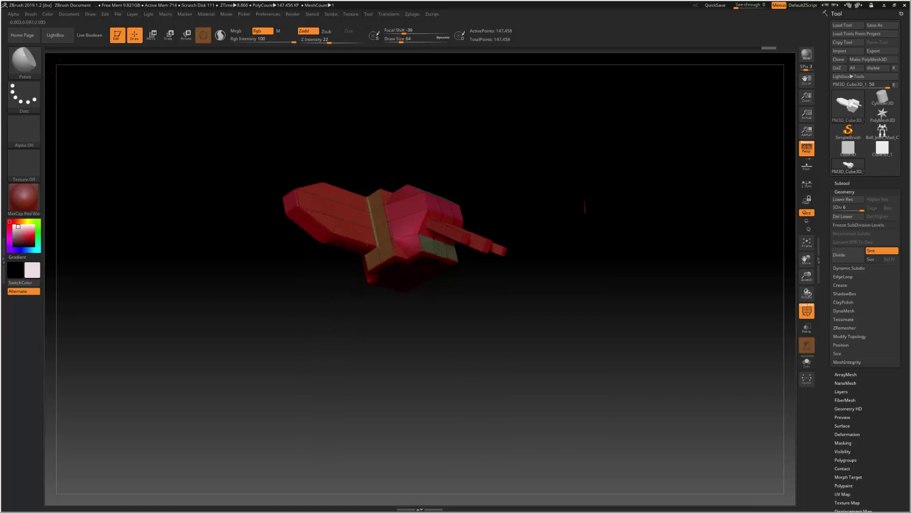
{"action": "left_click_drag", "start_coordinate": [377, 252], "coordinate": [417, 310]}
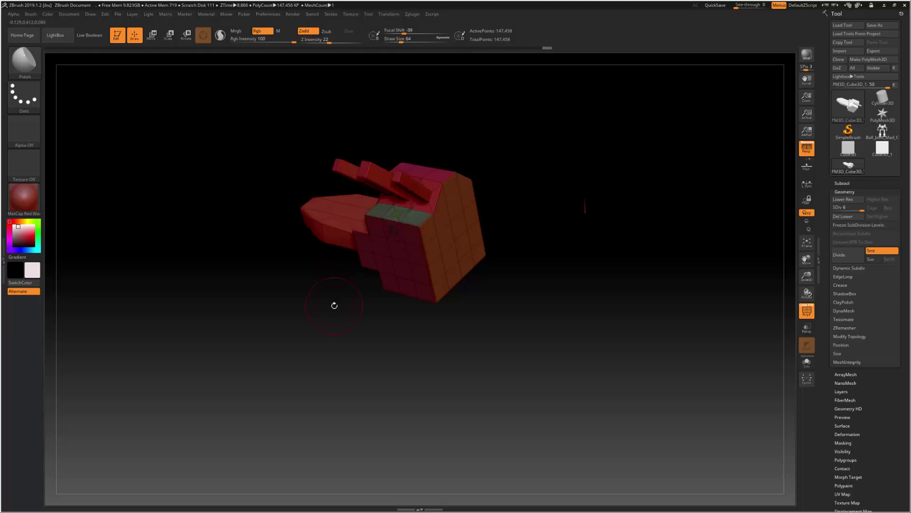
{"action": "left_click_drag", "start_coordinate": [338, 306], "coordinate": [373, 304]}
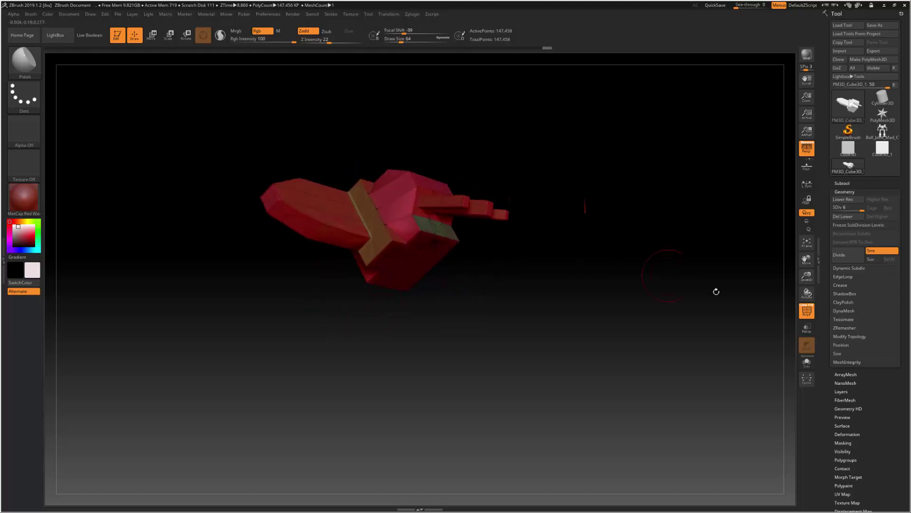
Turn off PolyF and polish the facets along the model's left tip.
{"action": "left_click", "coordinate": [807, 311]}
{"action": "left_click_drag", "start_coordinate": [553, 254], "coordinate": [319, 221]}
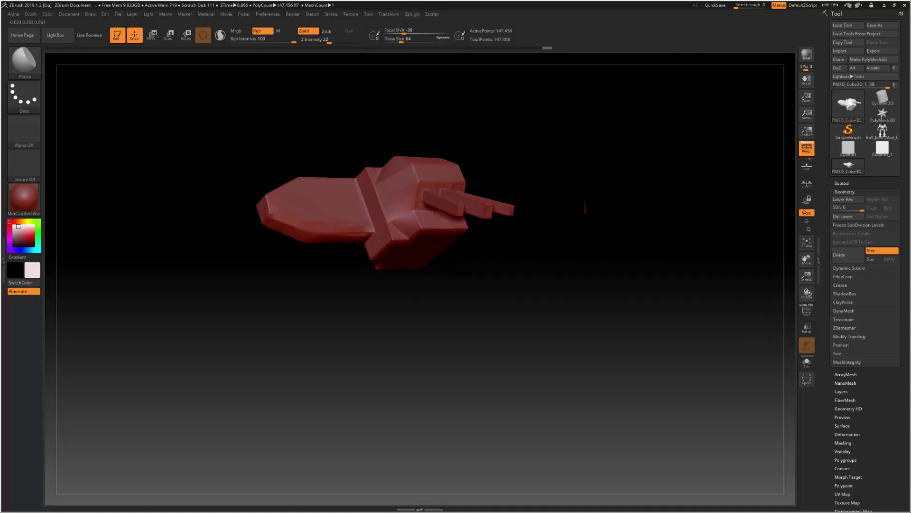
{"action": "left_click_drag", "start_coordinate": [293, 209], "coordinate": [299, 211]}
{"action": "left_click_drag", "start_coordinate": [300, 227], "coordinate": [277, 218]}
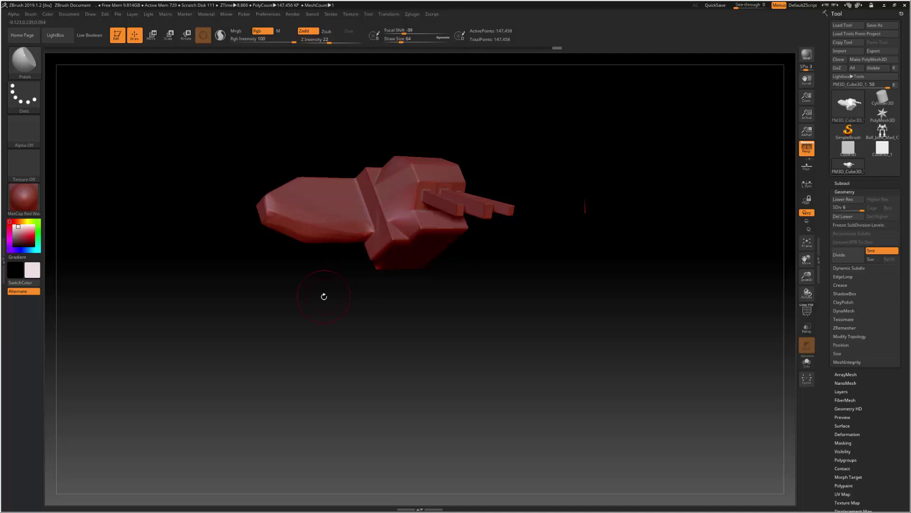
{"action": "mouse_move", "coordinate": [323, 297]}
{"action": "left_mouse_down"}
{"action": "mouse_move", "coordinate": [335, 298]}
{"action": "mouse_move", "coordinate": [307, 297]}
{"action": "left_mouse_up"}
{"action": "left_click", "coordinate": [24, 63]}
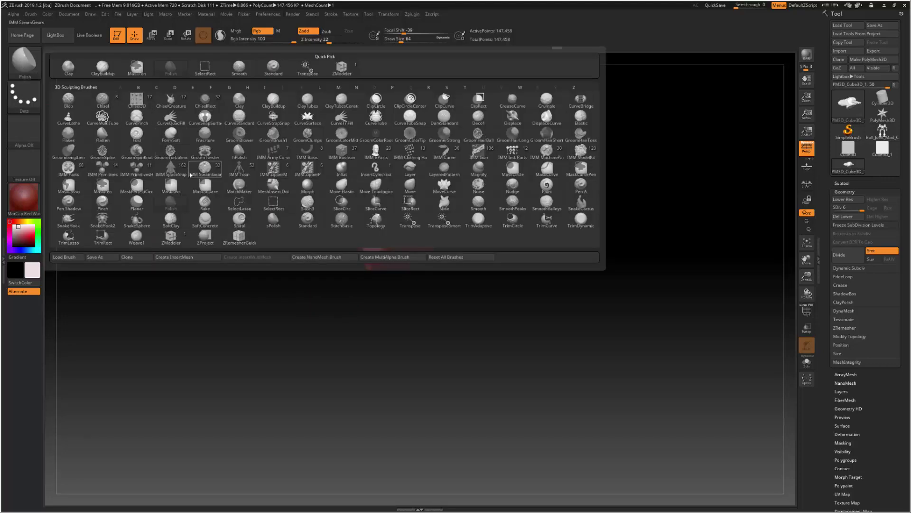
With the Planar brush, flatten a patch on the model's left block.
{"action": "left_click", "coordinate": [139, 205]}
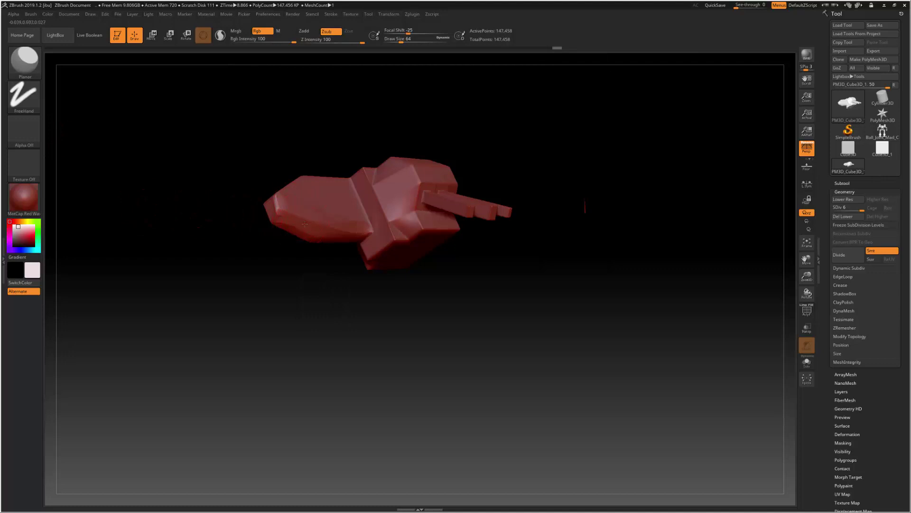
{"action": "left_click", "coordinate": [326, 209]}
{"action": "left_click_drag", "start_coordinate": [327, 208], "coordinate": [363, 212]}
{"action": "mouse_move", "coordinate": [345, 254]}
{"action": "left_mouse_down"}
{"action": "mouse_move", "coordinate": [333, 263]}
{"action": "mouse_move", "coordinate": [357, 236]}
{"action": "left_mouse_up"}
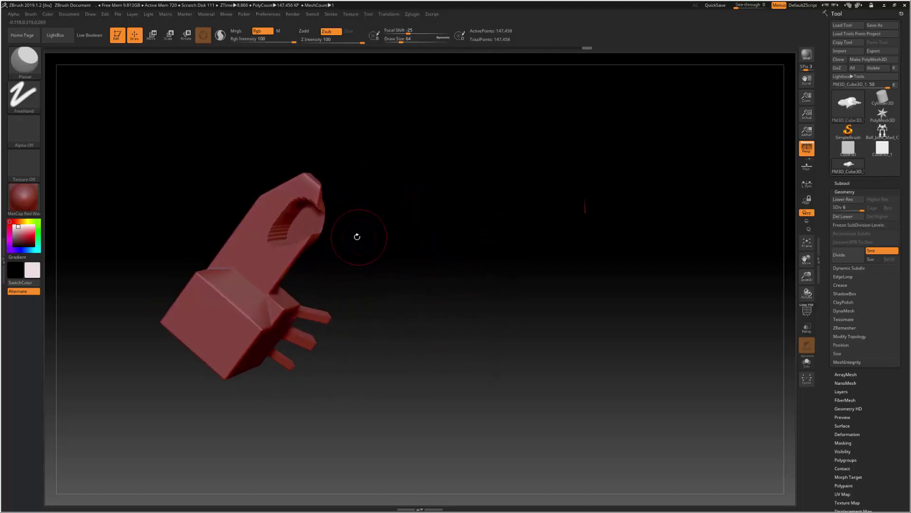
{"action": "left_click_drag", "start_coordinate": [360, 237], "coordinate": [373, 251]}
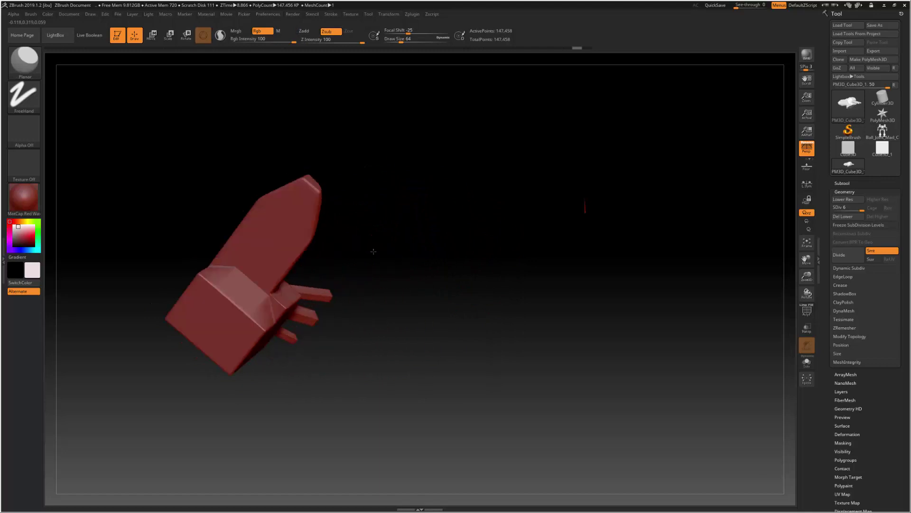
Carve a curved dent down the ledge and deepen the crease on the left end.
{"action": "left_click", "coordinate": [248, 268]}
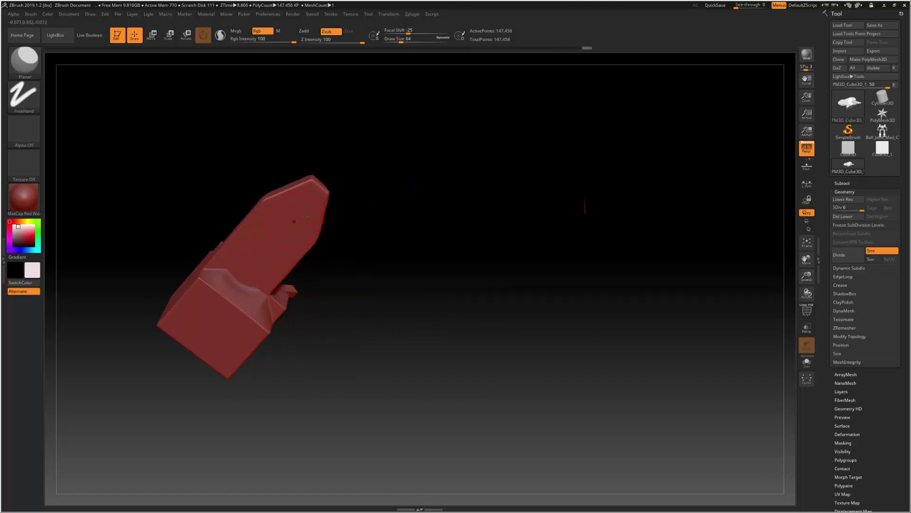
{"action": "left_click_drag", "start_coordinate": [300, 216], "coordinate": [290, 227]}
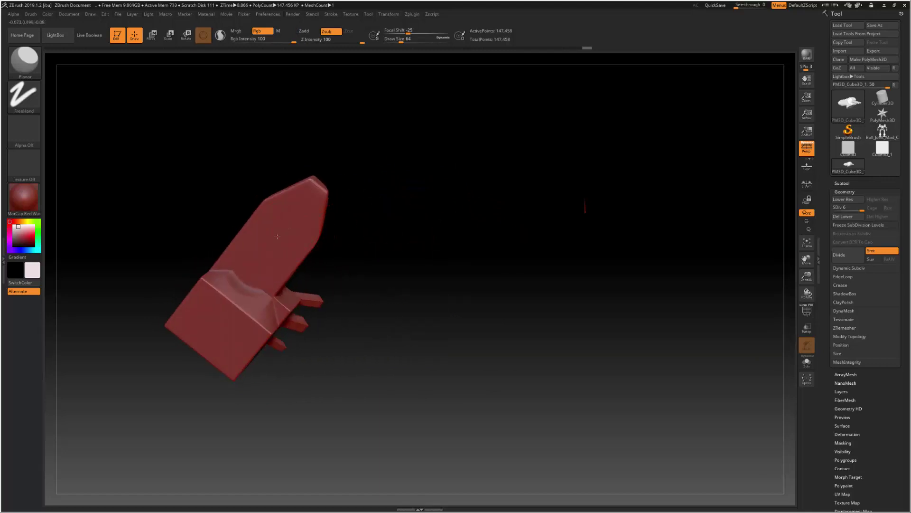
{"action": "mouse_move", "coordinate": [245, 275]}
{"action": "left_mouse_down"}
{"action": "mouse_move", "coordinate": [214, 321]}
{"action": "mouse_move", "coordinate": [257, 281]}
{"action": "left_mouse_up"}
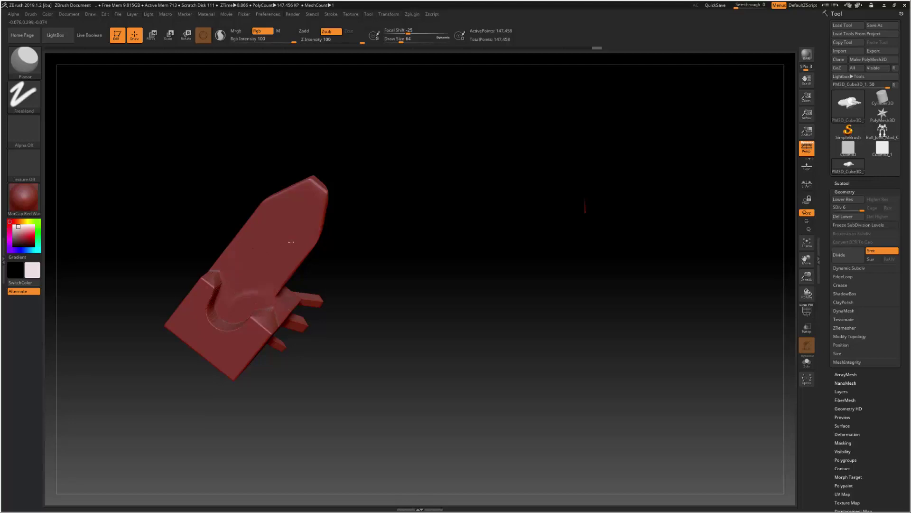
{"action": "left_click_drag", "start_coordinate": [372, 240], "coordinate": [235, 229]}
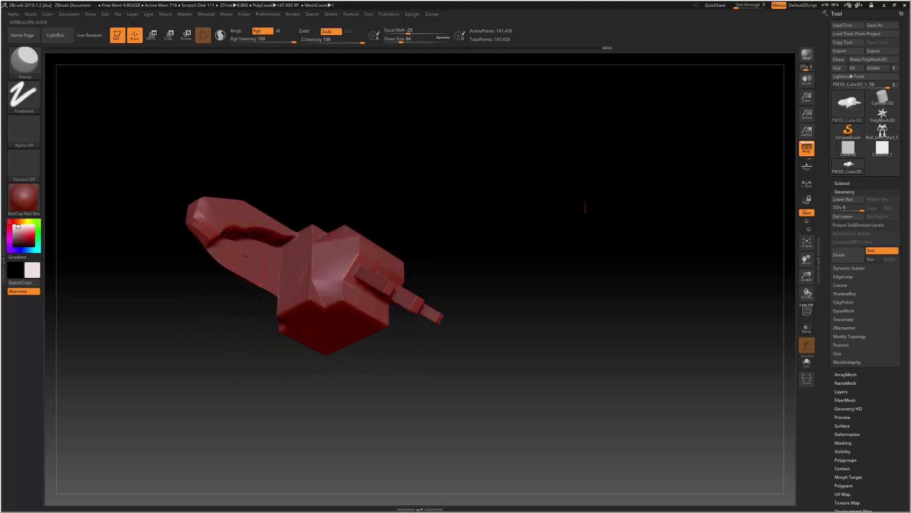
{"action": "left_click_drag", "start_coordinate": [241, 251], "coordinate": [218, 209]}
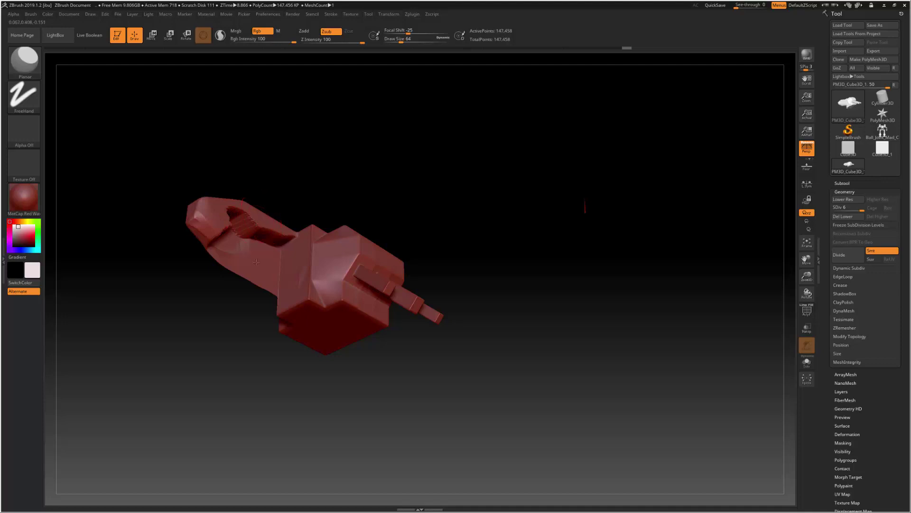
{"action": "left_click_drag", "start_coordinate": [286, 261], "coordinate": [262, 244]}
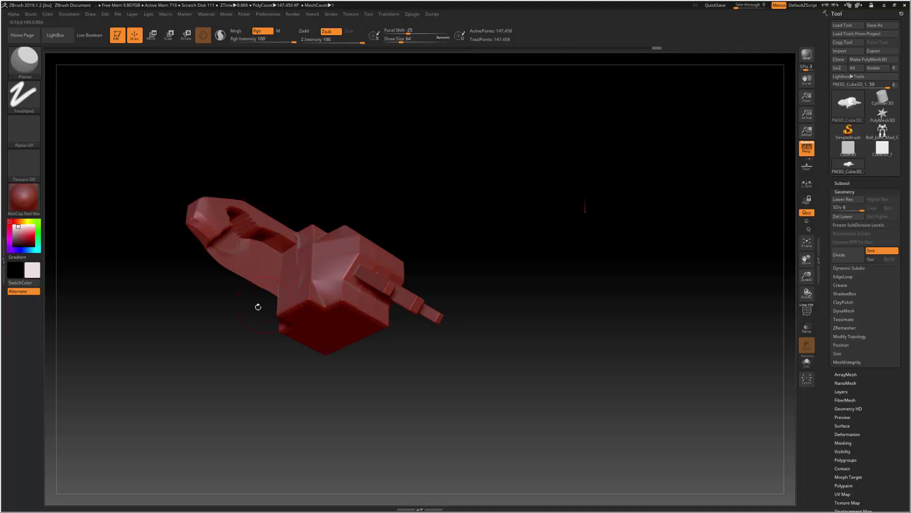
Cut a notch at the middle junction and stepped grooves across the left block and centre.
{"action": "mouse_move", "coordinate": [254, 310]}
{"action": "left_mouse_down"}
{"action": "mouse_move", "coordinate": [281, 341]}
{"action": "mouse_move", "coordinate": [390, 313]}
{"action": "mouse_move", "coordinate": [353, 280]}
{"action": "left_mouse_up"}
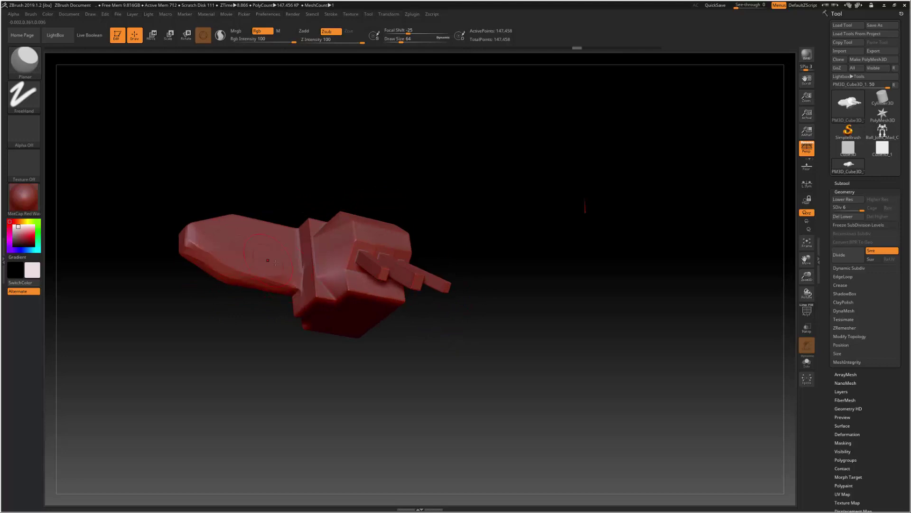
{"action": "left_click_drag", "start_coordinate": [310, 273], "coordinate": [203, 247]}
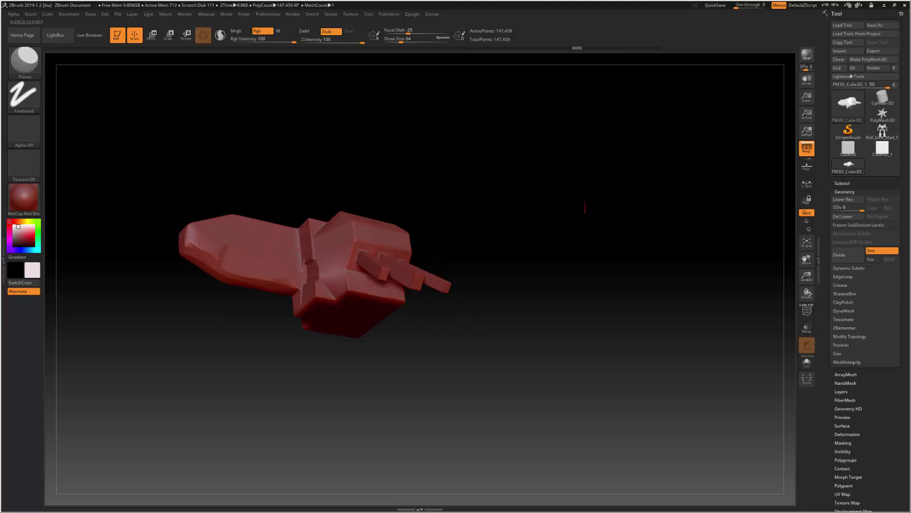
{"action": "mouse_move", "coordinate": [242, 319]}
{"action": "left_mouse_down"}
{"action": "mouse_move", "coordinate": [268, 321]}
{"action": "mouse_move", "coordinate": [253, 328]}
{"action": "mouse_move", "coordinate": [260, 332]}
{"action": "left_mouse_up"}
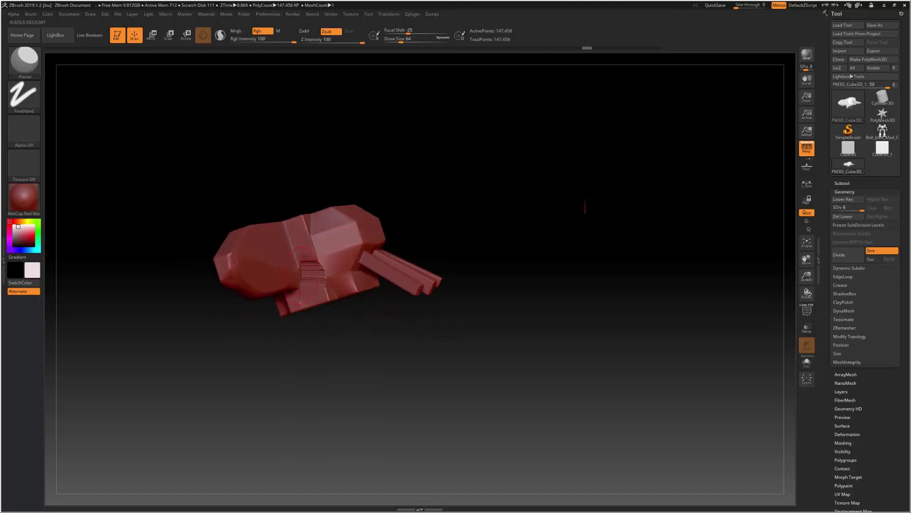
{"action": "left_click_drag", "start_coordinate": [300, 276], "coordinate": [201, 263]}
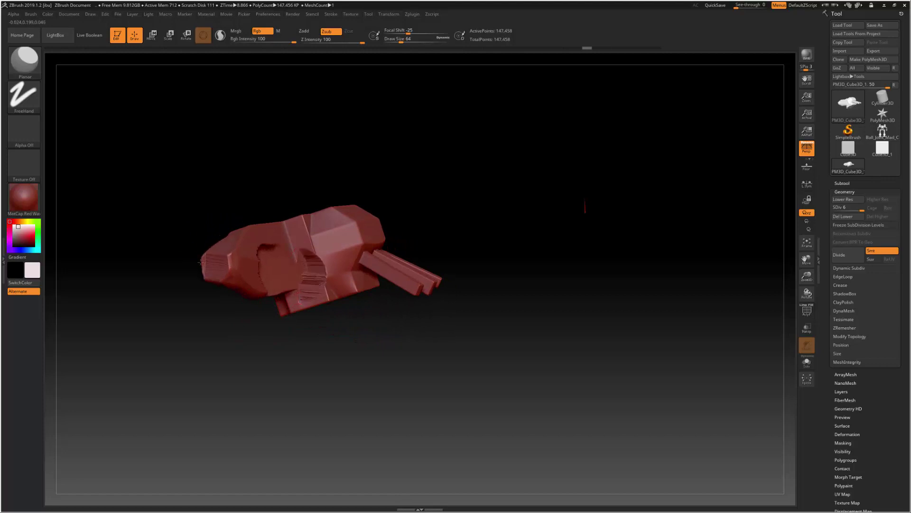
{"action": "left_click_drag", "start_coordinate": [217, 330], "coordinate": [218, 326]}
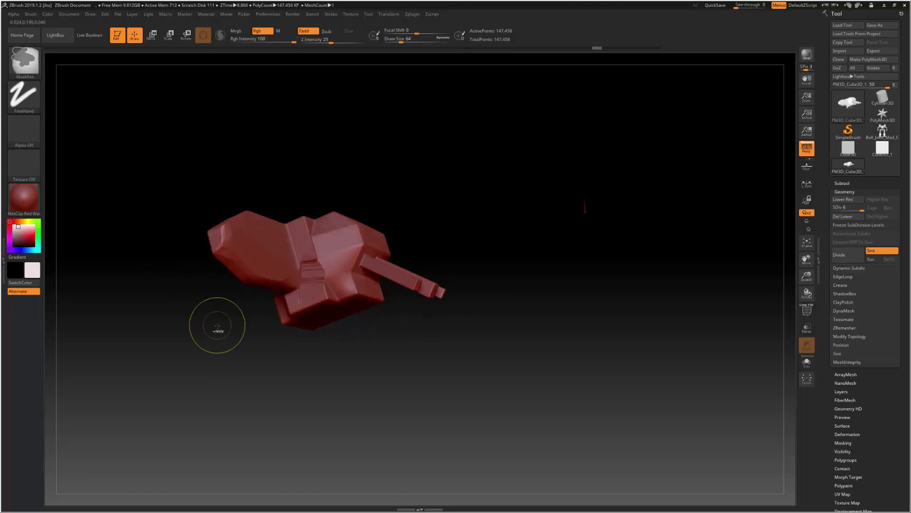
{"action": "left_click_drag", "start_coordinate": [297, 271], "coordinate": [278, 271]}
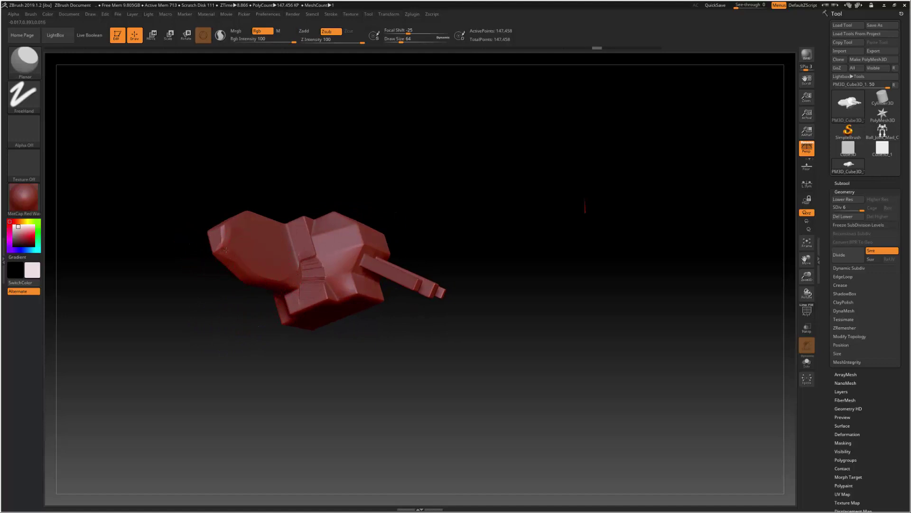
{"action": "left_click_drag", "start_coordinate": [256, 319], "coordinate": [234, 242]}
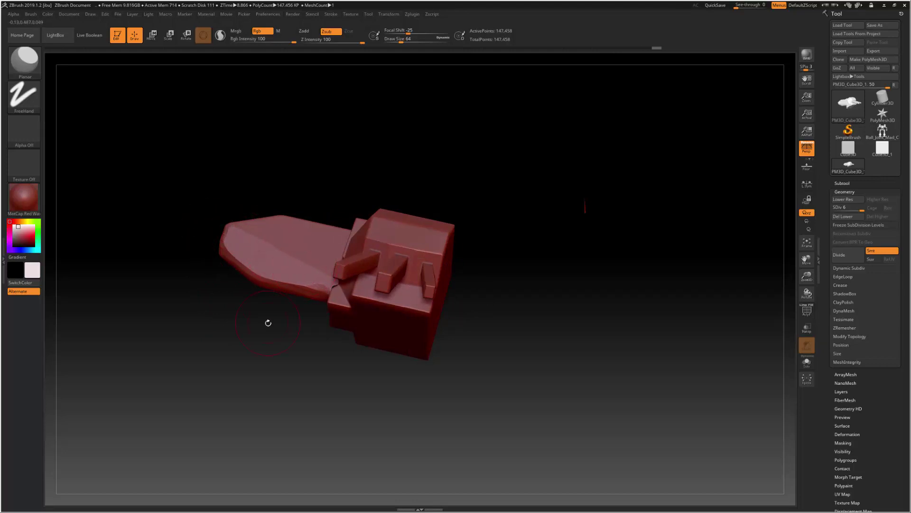
{"action": "left_click_drag", "start_coordinate": [242, 227], "coordinate": [344, 279]}
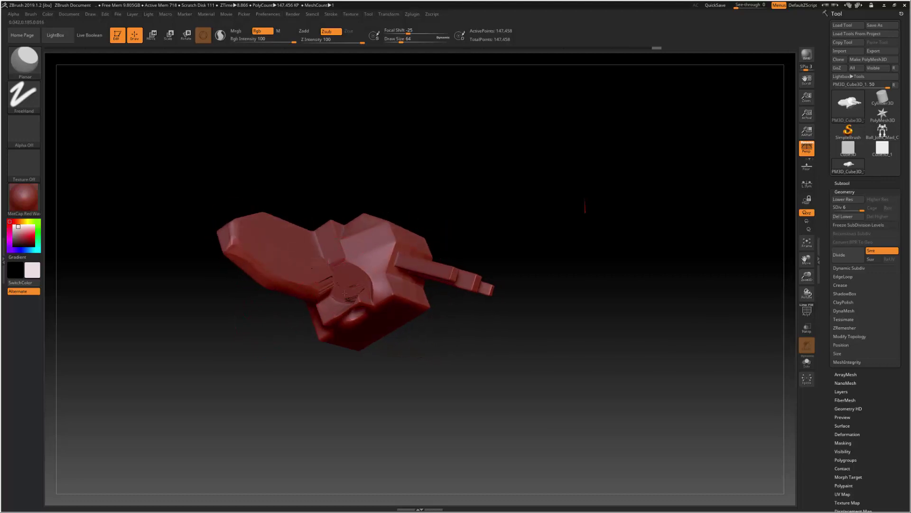
Shift-smooth the model's middle and left end, then orbit to review the three-pronged head.
{"action": "key", "text": "shift"}
{"action": "left_click_drag", "start_coordinate": [335, 269], "coordinate": [321, 313], "text": "shift"}
{"action": "left_click_drag", "start_coordinate": [311, 258], "coordinate": [427, 249], "text": "shift"}
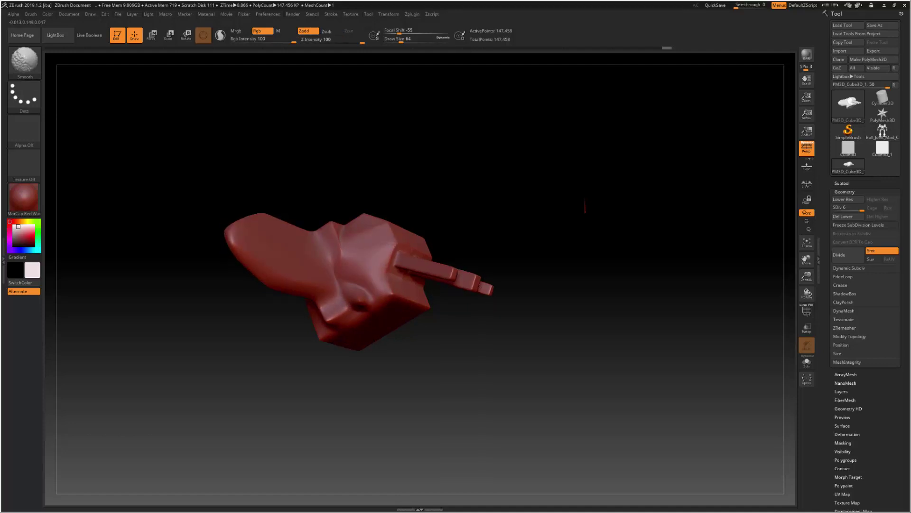
{"action": "left_click_drag", "start_coordinate": [498, 361], "coordinate": [460, 385]}
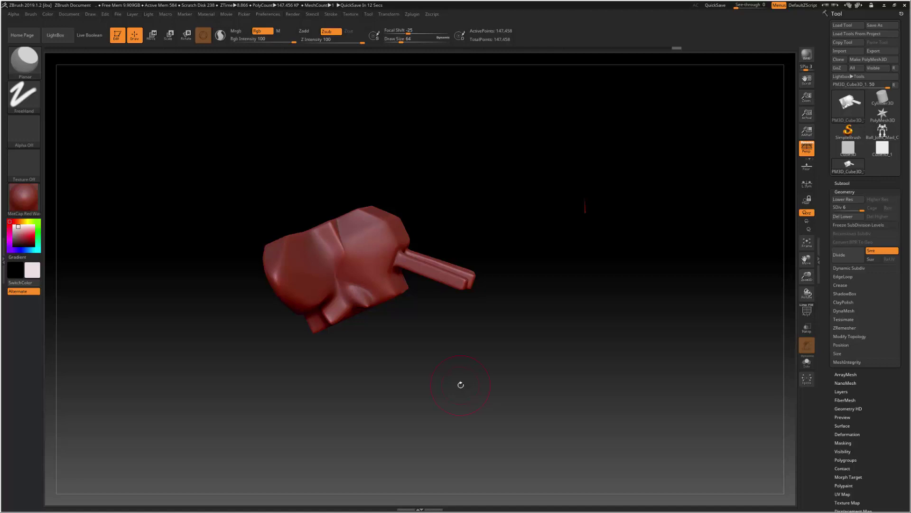
{"action": "mouse_move", "coordinate": [482, 367]}
{"action": "left_mouse_down"}
{"action": "mouse_move", "coordinate": [459, 365]}
{"action": "mouse_move", "coordinate": [529, 342]}
{"action": "left_mouse_up"}
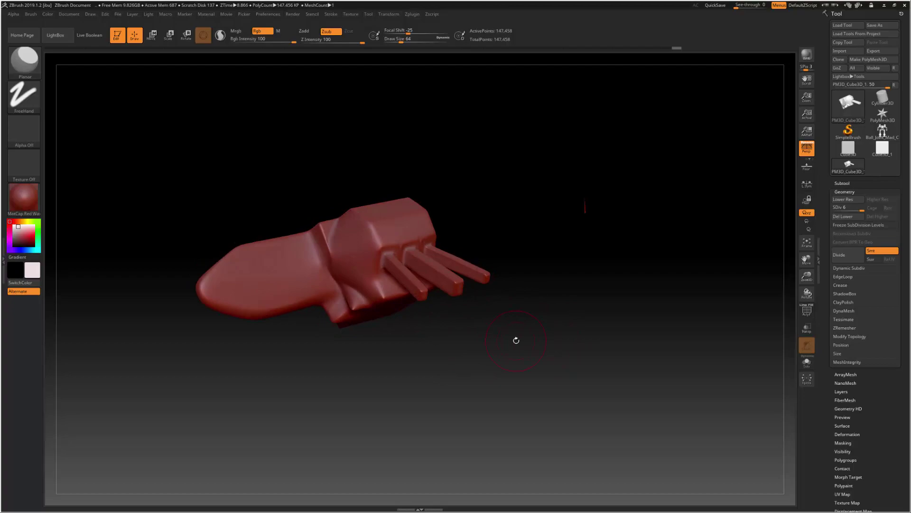